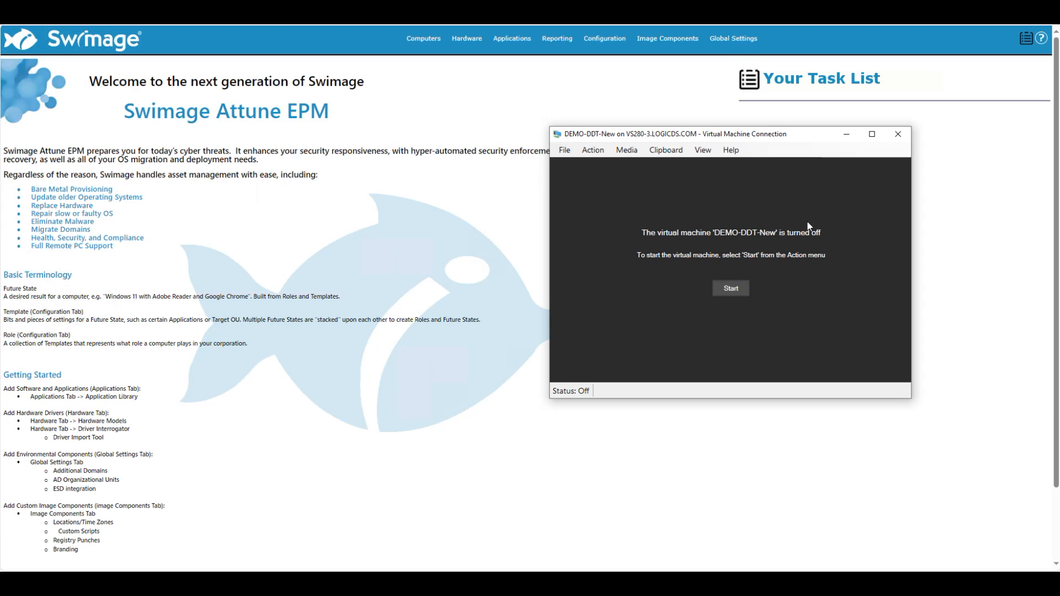
Open the WinPE Boot Media page and select the DefaultDeploy_64bit boot image.
{"action": "left_click", "coordinate": [661, 35]}
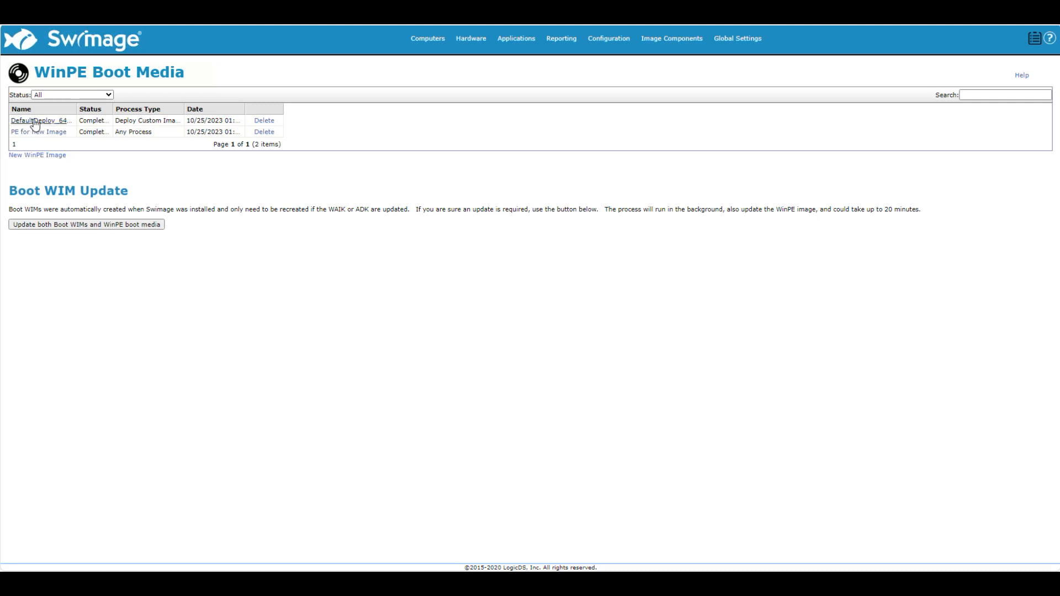
{"action": "left_click", "coordinate": [102, 123]}
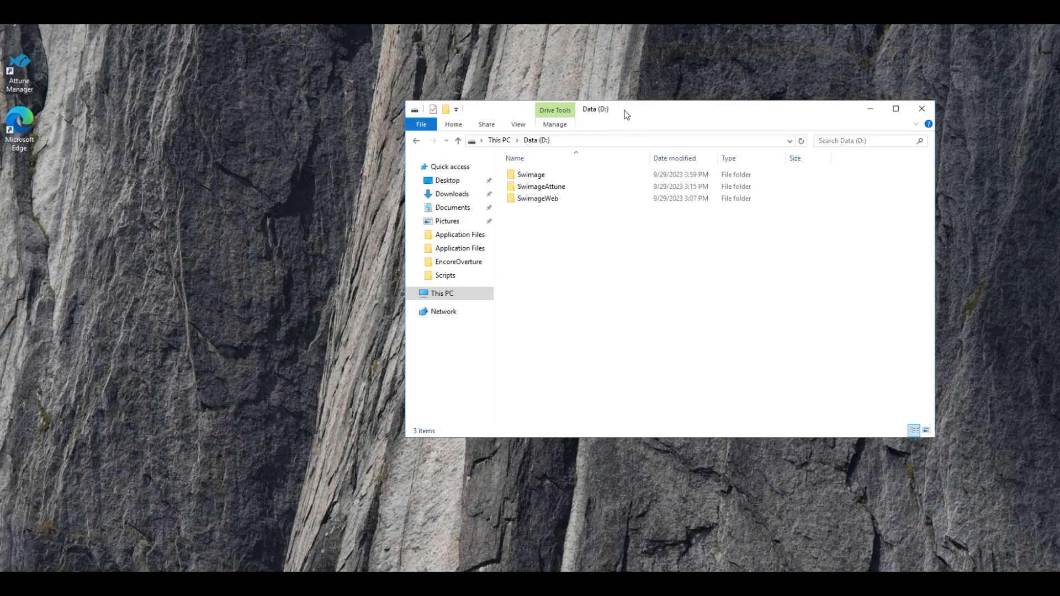
In File Explorer, open D:\Swimage\WinPE\WinpeISO and look over the generated boot ISO files.
{"action": "left_click_drag", "start_coordinate": [614, 107], "coordinate": [523, 101]}
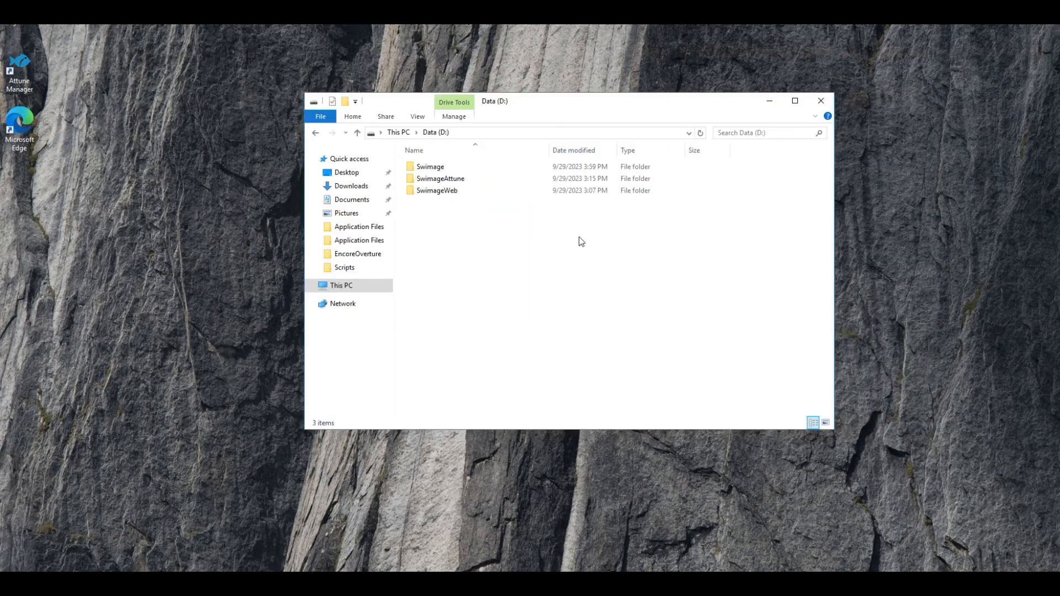
{"action": "left_click", "coordinate": [425, 170]}
{"action": "double_click", "coordinate": [424, 171]}
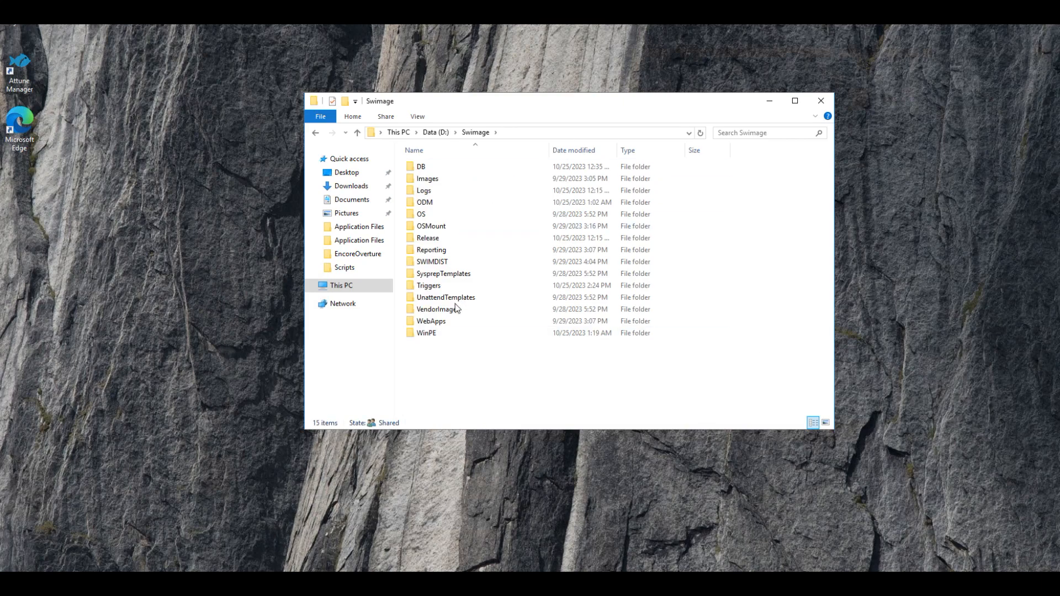
{"action": "double_click", "coordinate": [430, 334]}
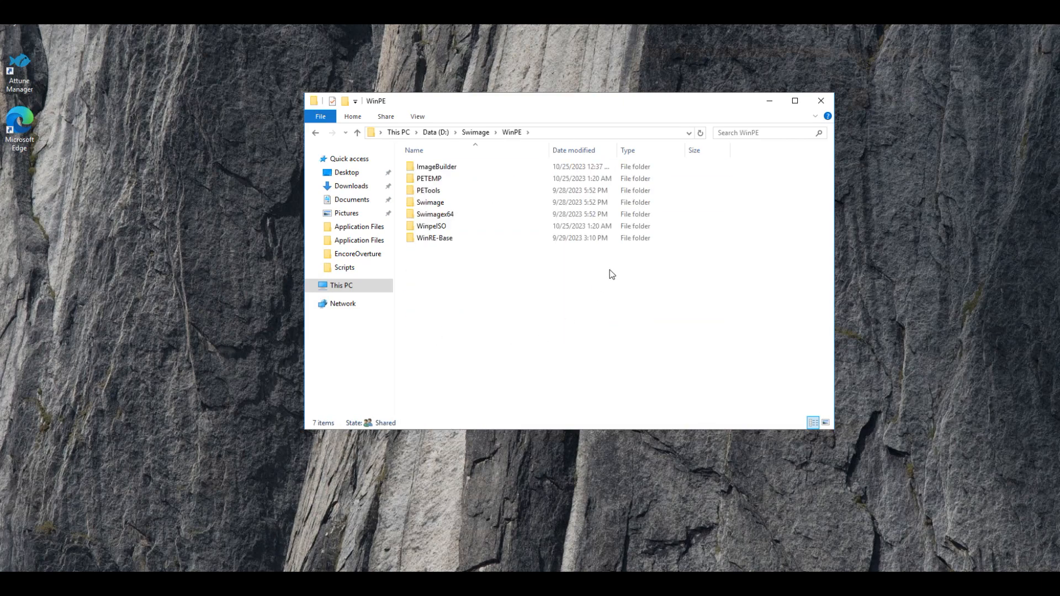
{"action": "double_click", "coordinate": [436, 227]}
{"action": "left_click_drag", "start_coordinate": [501, 249], "coordinate": [436, 159]}
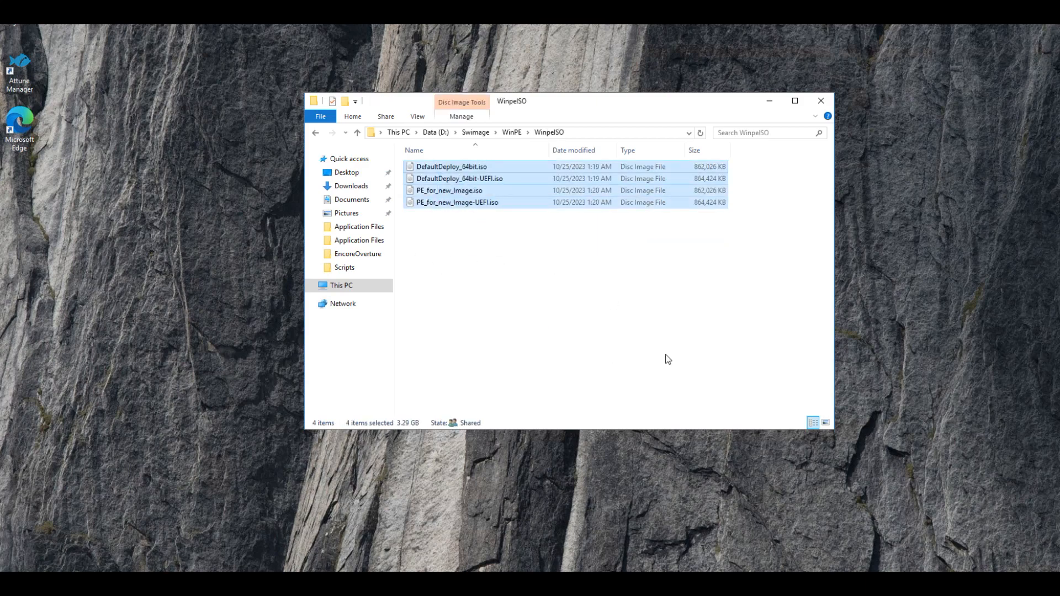
{"action": "left_click", "coordinate": [605, 310]}
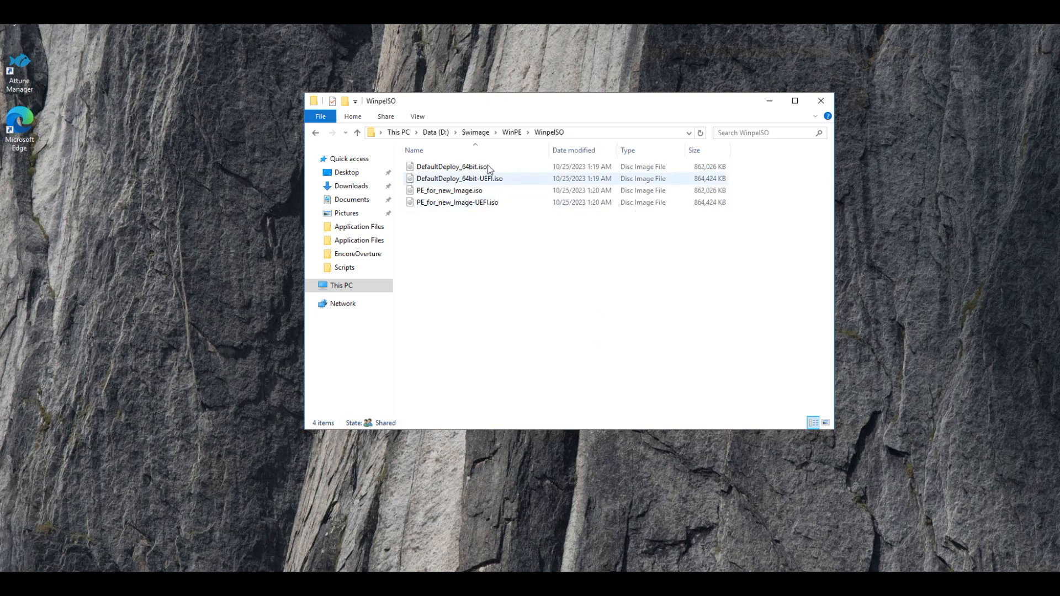
Examine the boot files of DefaultDeploy_64bit.iso on DVD drive E: and select them all.
{"action": "left_click", "coordinate": [427, 170]}
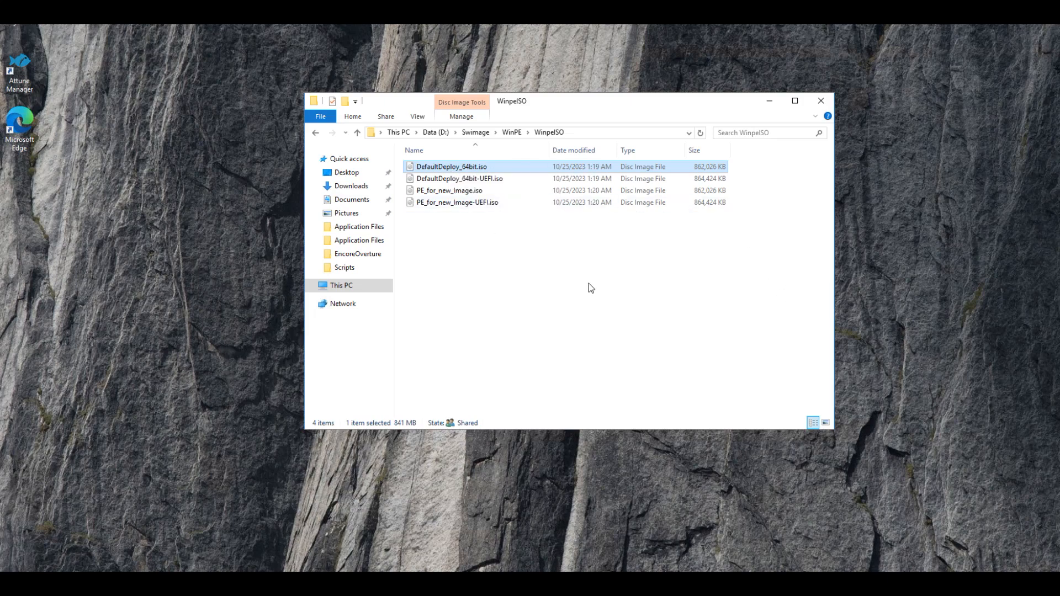
{"action": "left_click", "coordinate": [311, 286]}
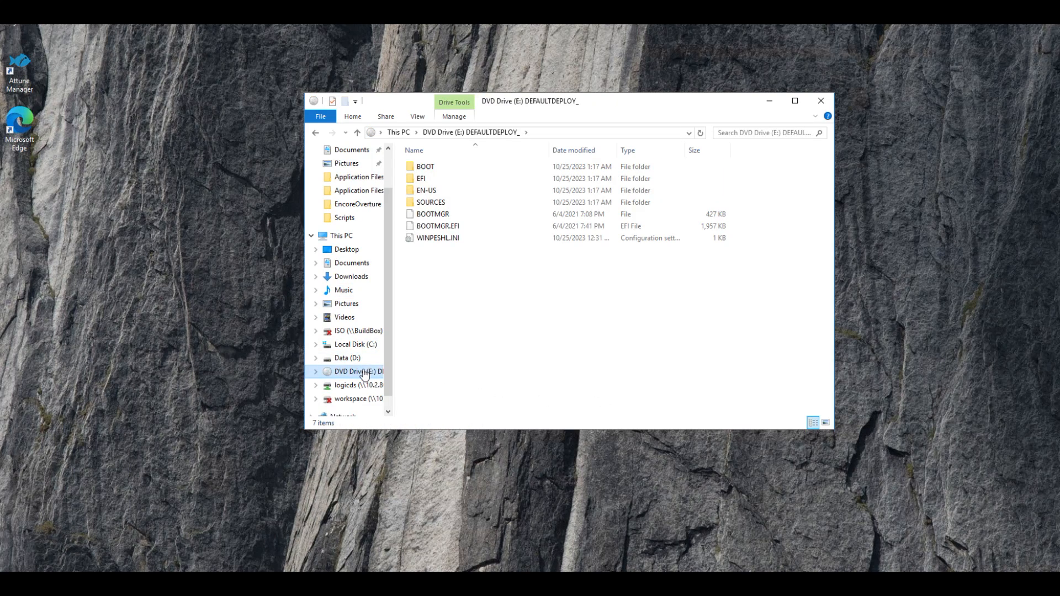
{"action": "left_click_drag", "start_coordinate": [389, 301], "coordinate": [473, 320]}
{"action": "left_click_drag", "start_coordinate": [560, 296], "coordinate": [500, 169]}
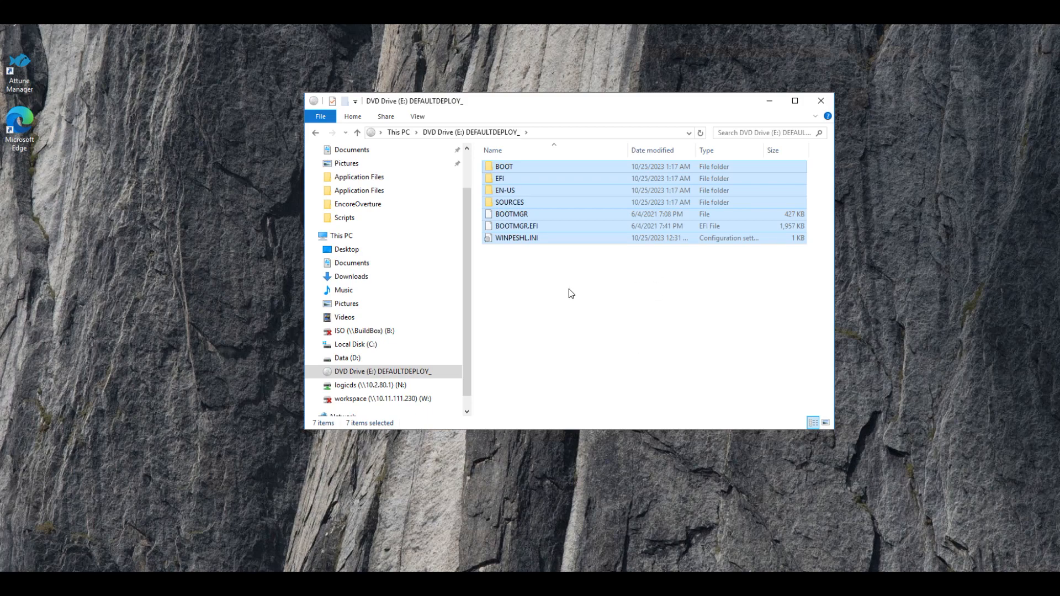
Eject the DEFAULTDEPLOY_ DVD drive E:.
{"action": "left_click", "coordinate": [331, 371]}
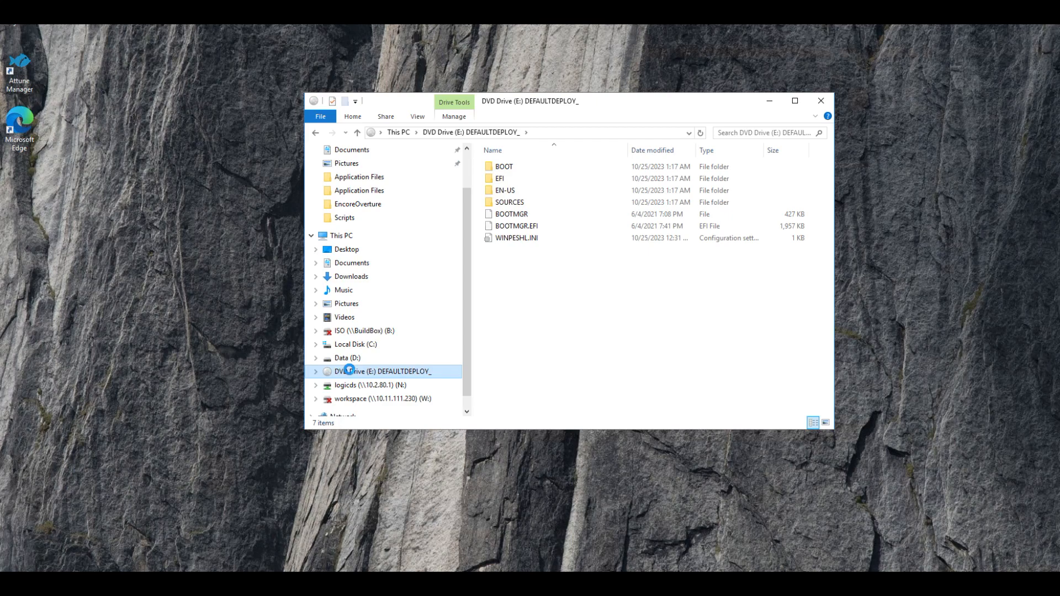
{"action": "right_click", "coordinate": [349, 370]}
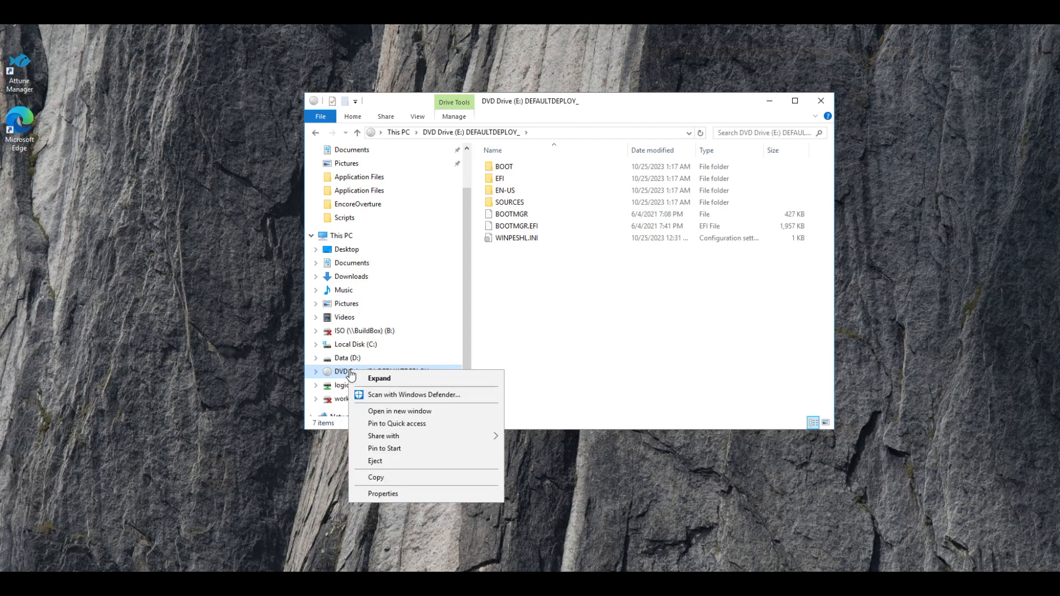
{"action": "left_click", "coordinate": [376, 461]}
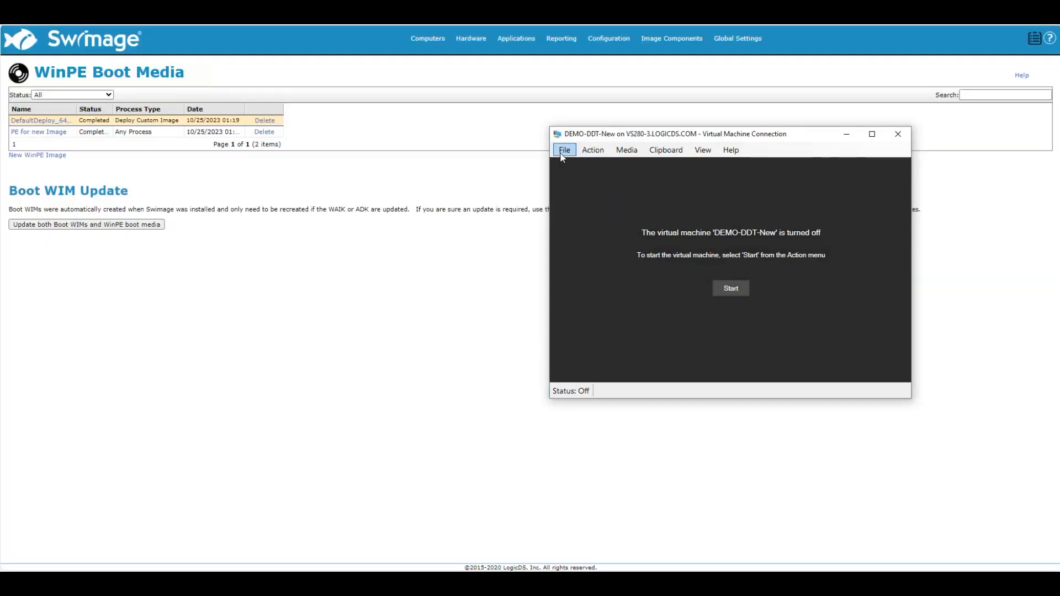
In Virtual Machine Connection, attach D:\isos\SwimLab-145\DefaultDeploy_64bit.iso to the DVD drive of DEMO-DDT-New and save the settings.
{"action": "left_click", "coordinate": [562, 153]}
{"action": "left_click", "coordinate": [574, 161]}
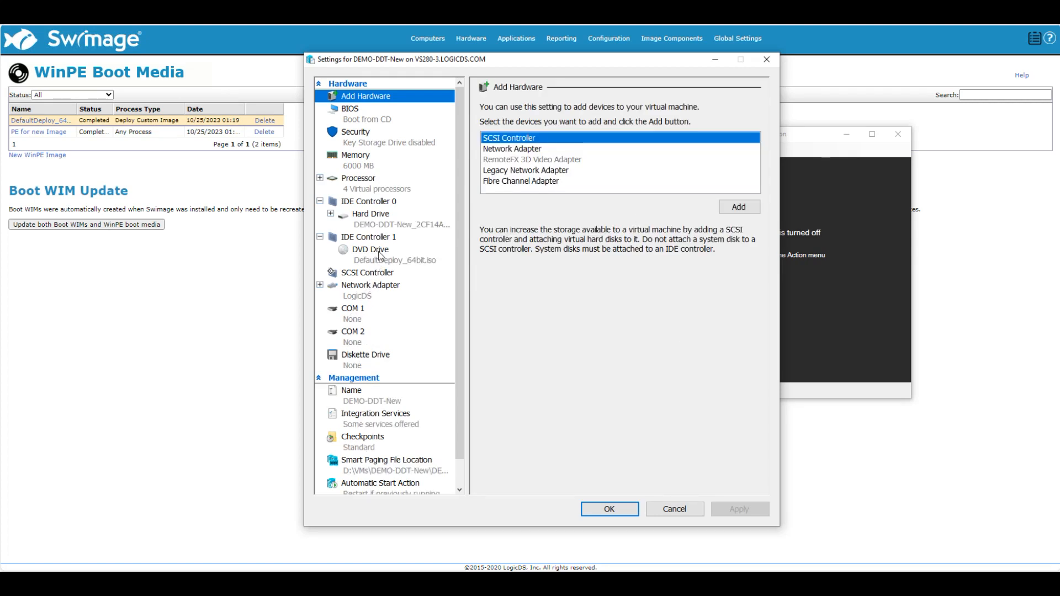
{"action": "left_click", "coordinate": [379, 257]}
{"action": "left_click_drag", "start_coordinate": [559, 216], "coordinate": [674, 214]}
{"action": "left_click", "coordinate": [675, 215]}
{"action": "left_click", "coordinate": [729, 240]}
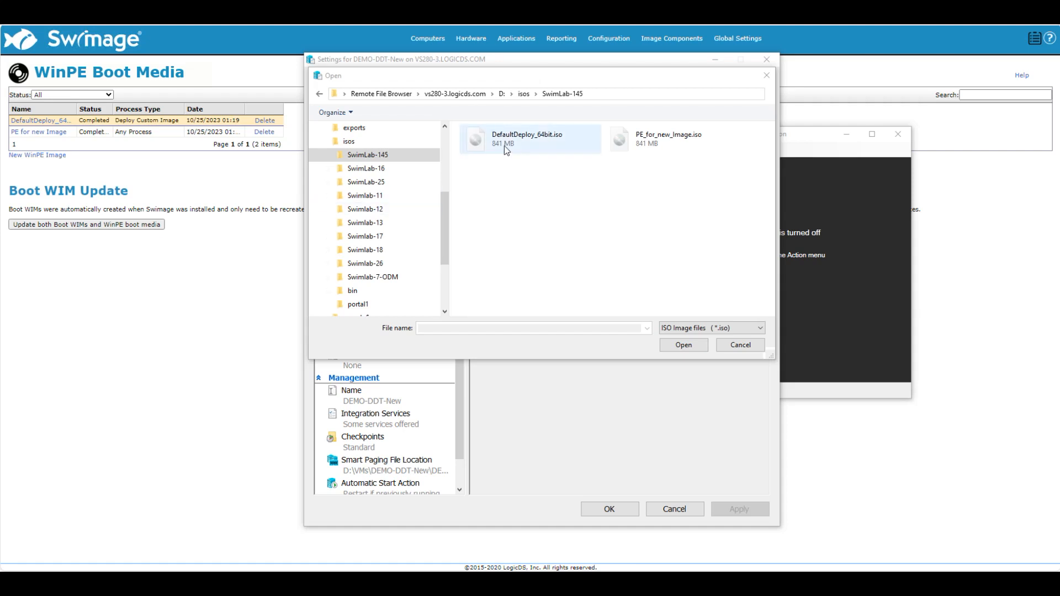
{"action": "left_click", "coordinate": [504, 145]}
{"action": "left_click", "coordinate": [685, 345]}
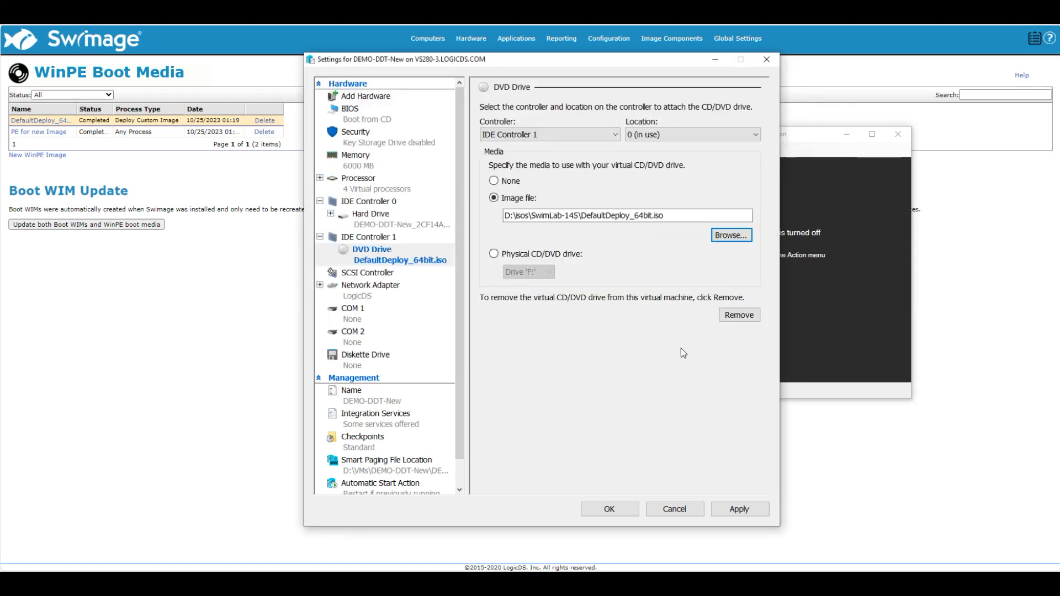
{"action": "left_click", "coordinate": [739, 509]}
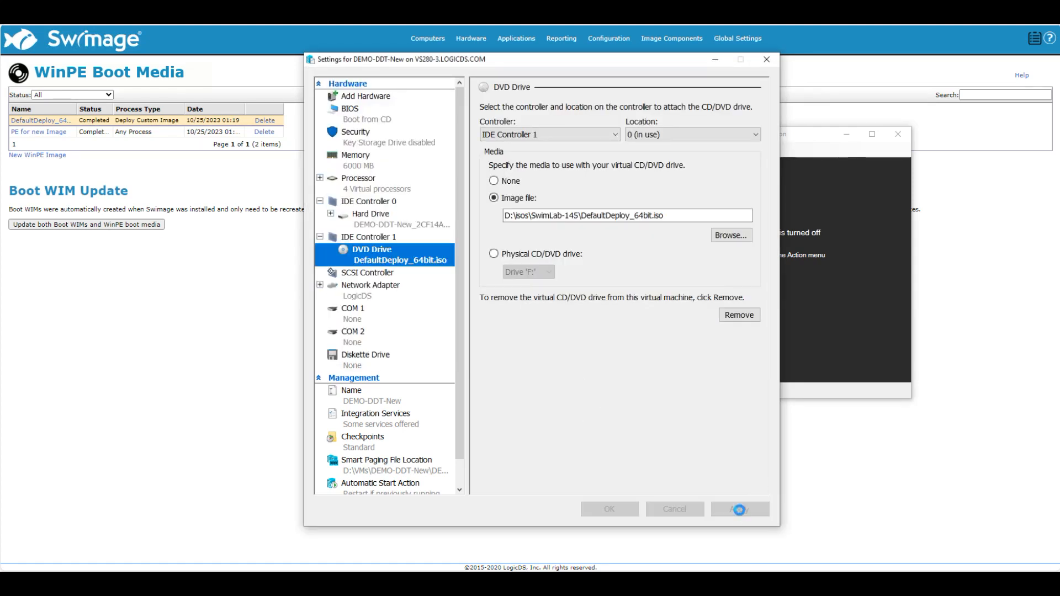
{"action": "left_click", "coordinate": [608, 513]}
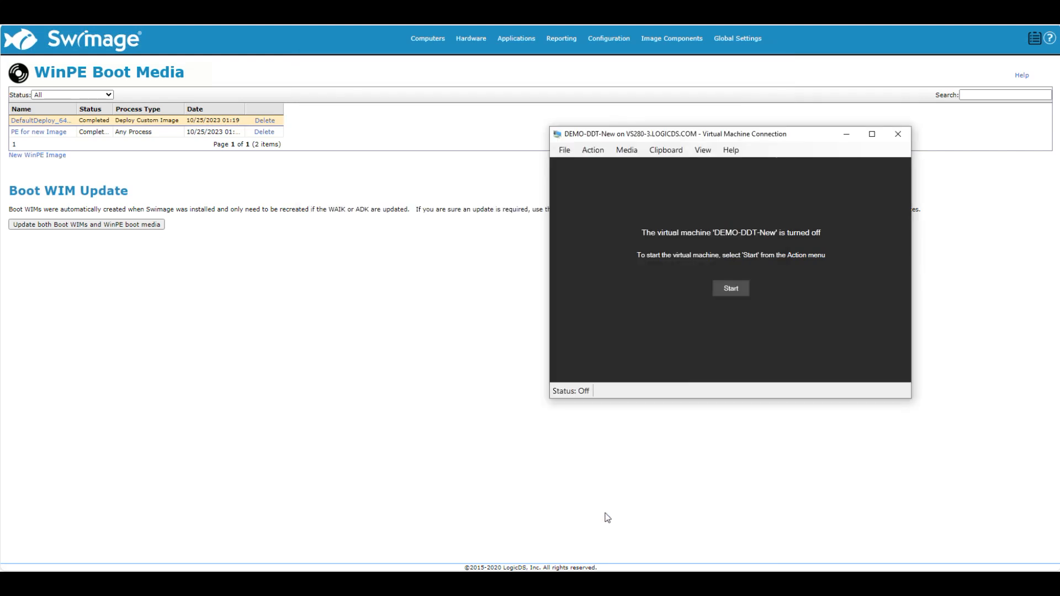
Start the DEMO-DDT-New virtual machine and reposition its window so the whole display fits on screen.
{"action": "left_click_drag", "start_coordinate": [729, 135], "coordinate": [690, 125]}
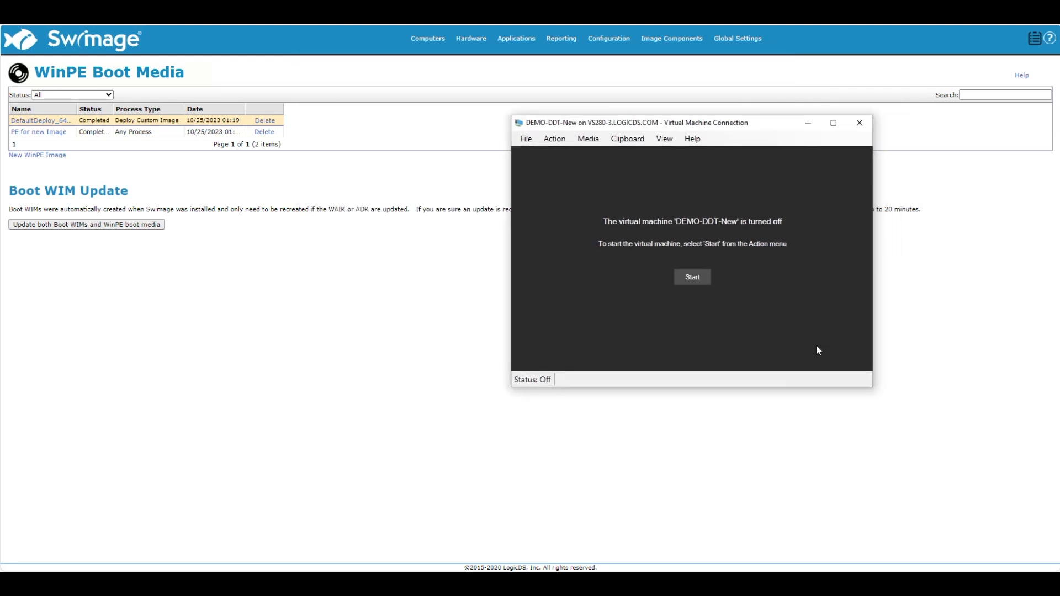
{"action": "left_click", "coordinate": [693, 278]}
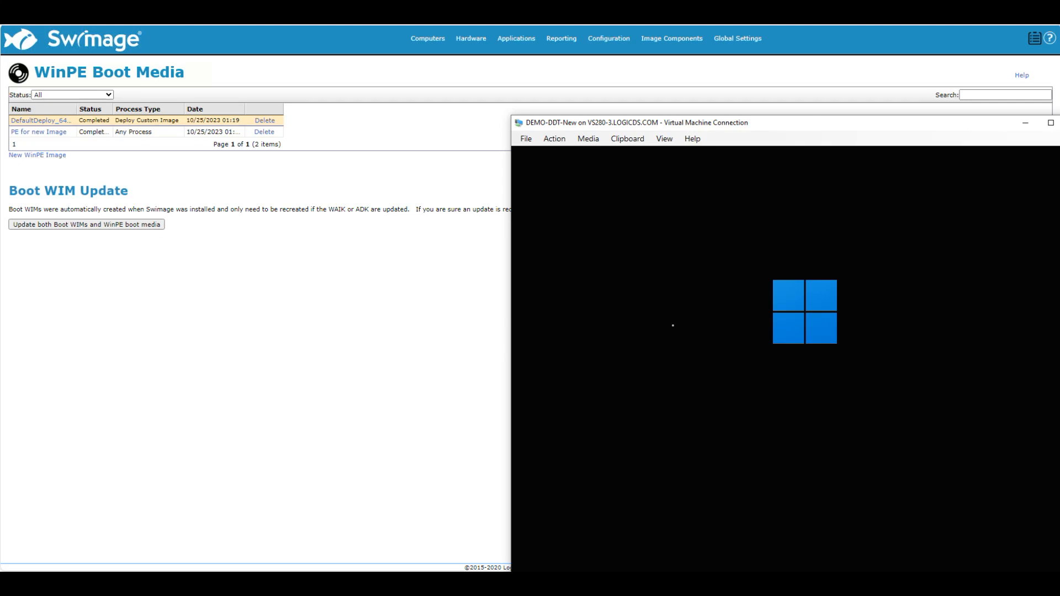
{"action": "left_click_drag", "start_coordinate": [784, 120], "coordinate": [639, 95]}
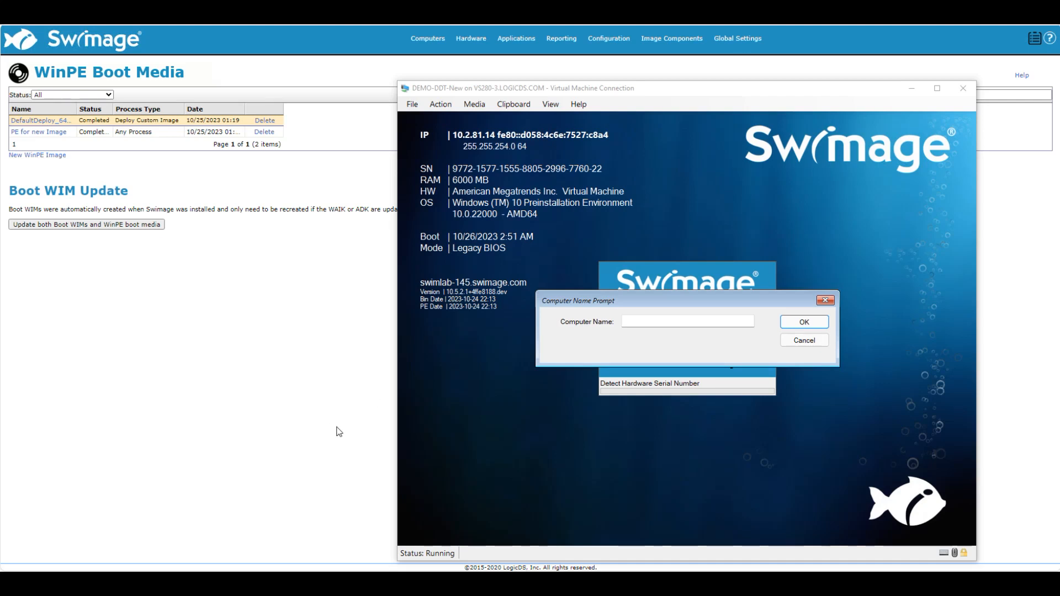
Enter NEW-PC-001 as the computer name and confirm it.
{"action": "left_click", "coordinate": [654, 319]}
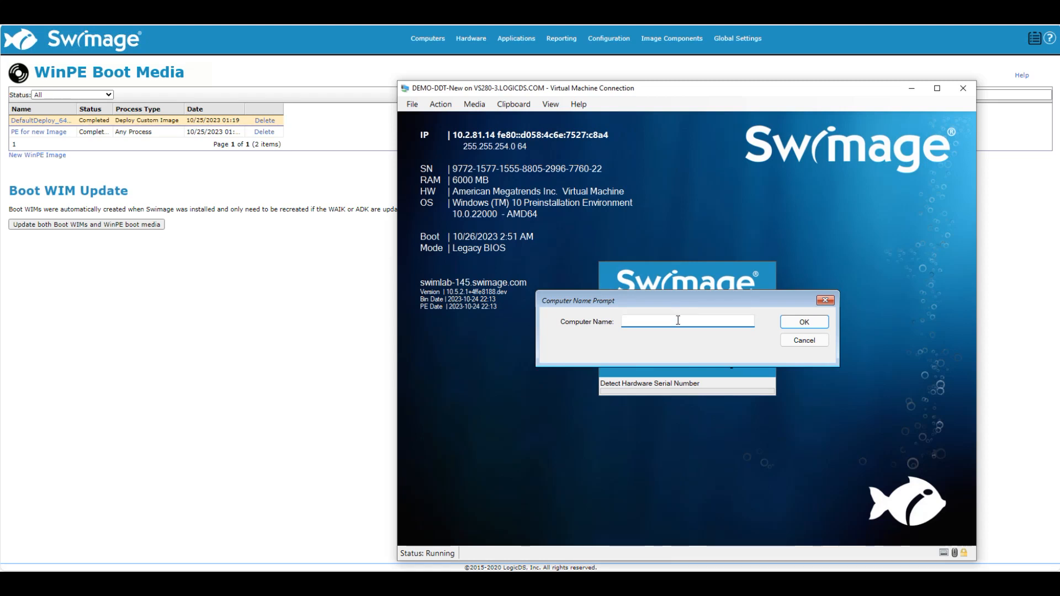
{"action": "type", "text": "NEW-PC-001"}
{"action": "left_click", "coordinate": [805, 322]}
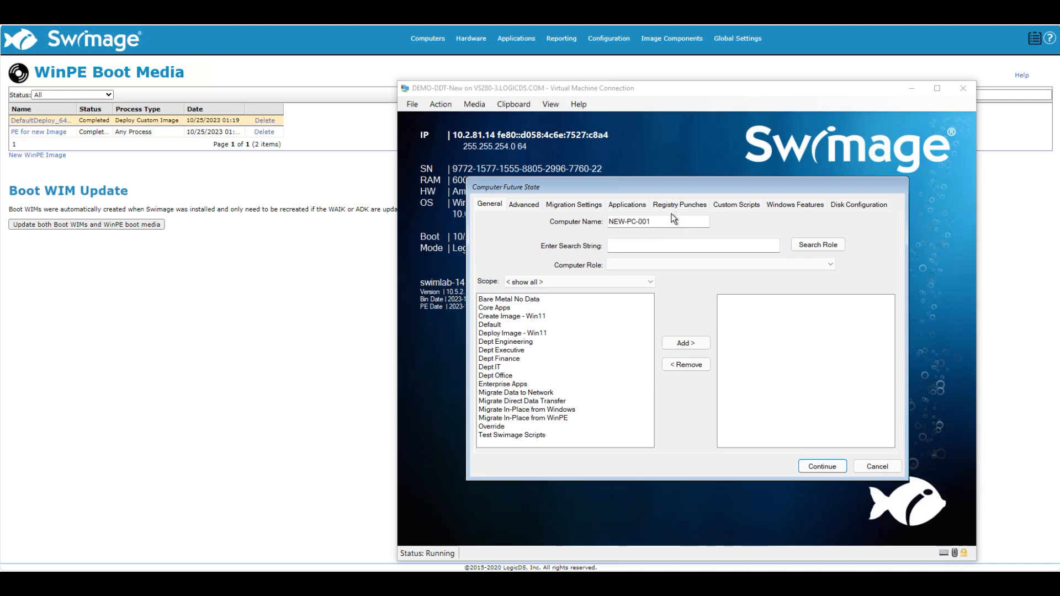
Set the computer role to Deploy Windows (No Data) in the Computer Future State.
{"action": "left_click", "coordinate": [667, 217]}
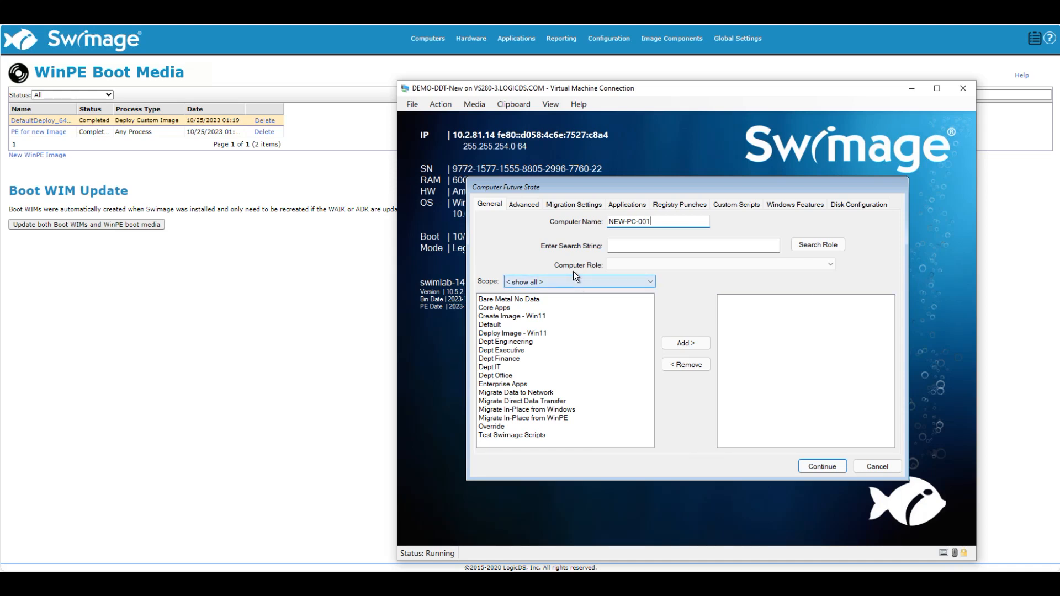
{"action": "left_click", "coordinate": [831, 265]}
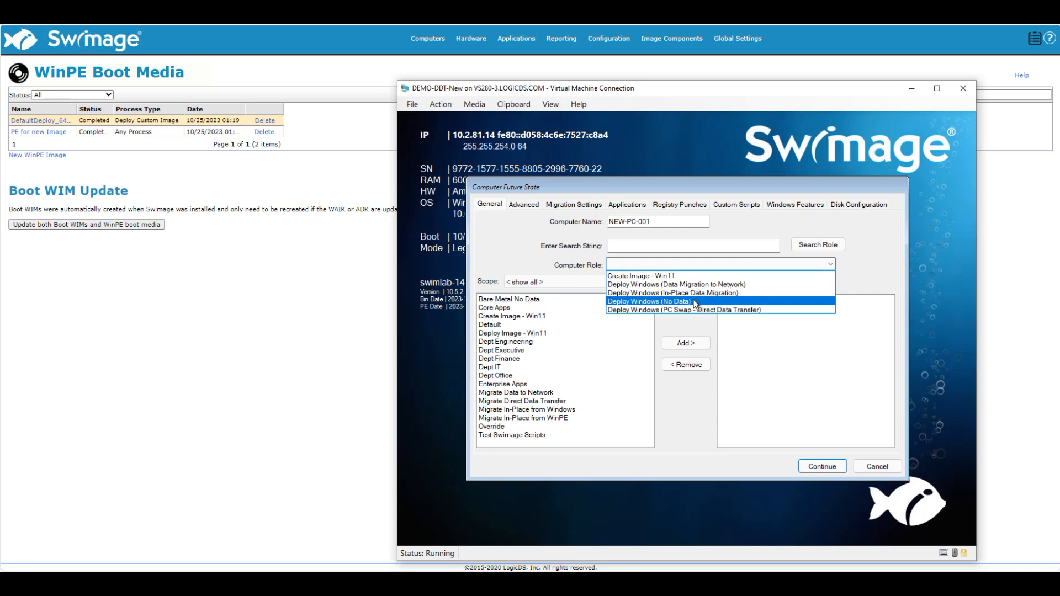
{"action": "left_click", "coordinate": [618, 302]}
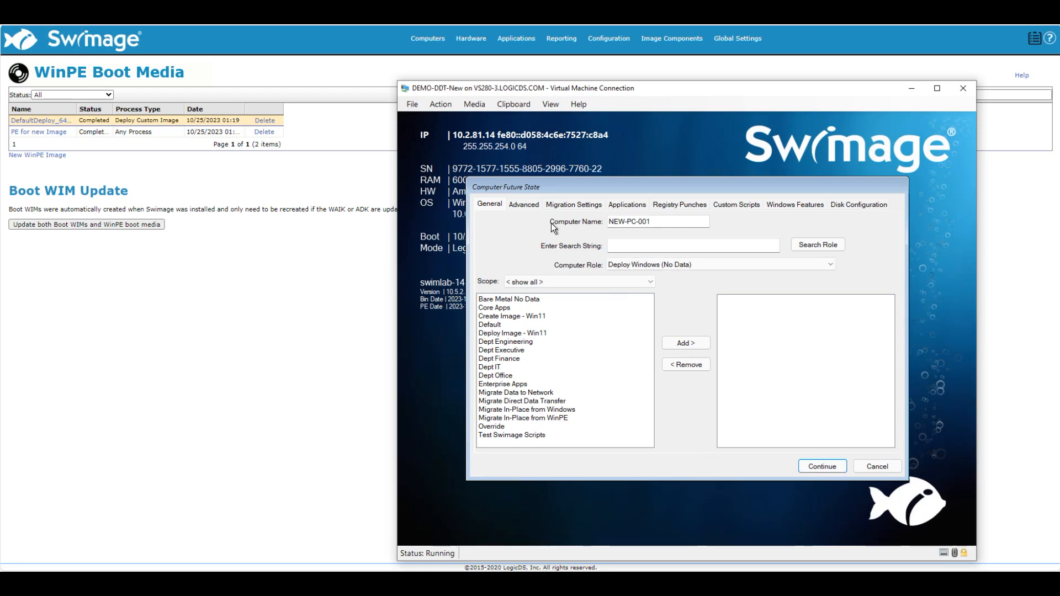
Review the role's advanced, migration, application, registry punch, custom script and Windows feature settings.
{"action": "left_click", "coordinate": [520, 204]}
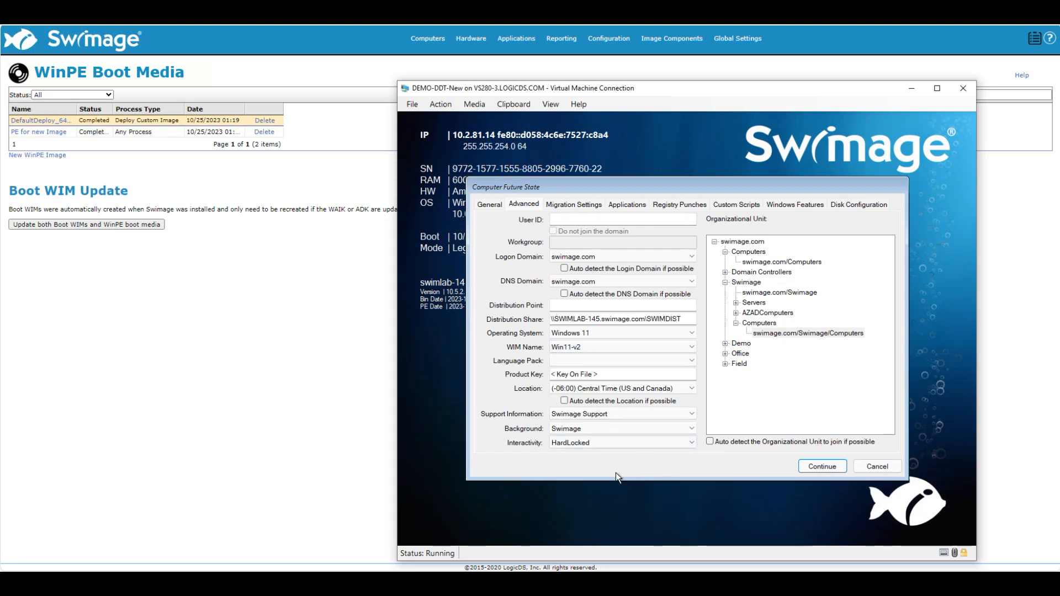
{"action": "left_click", "coordinate": [573, 207]}
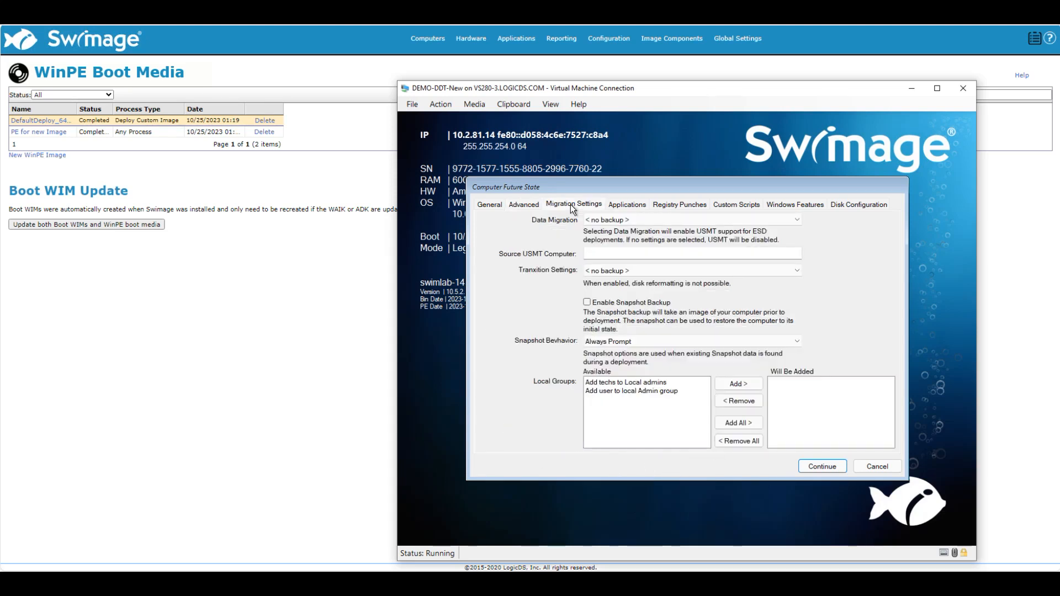
{"action": "left_click", "coordinate": [614, 207]}
{"action": "left_click", "coordinate": [662, 204]}
{"action": "left_click", "coordinate": [732, 204]}
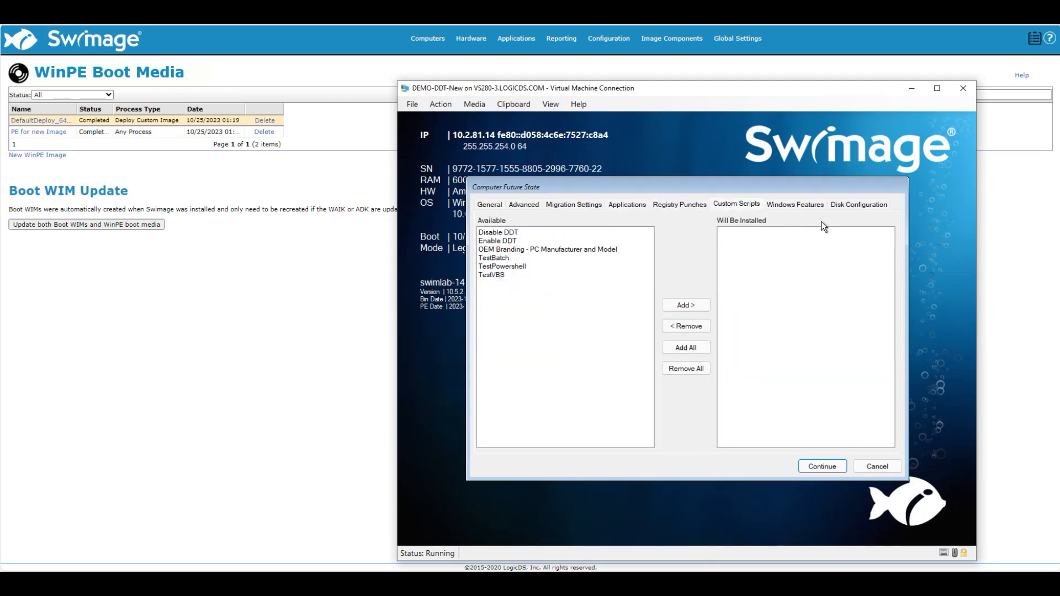
{"action": "left_click", "coordinate": [801, 204]}
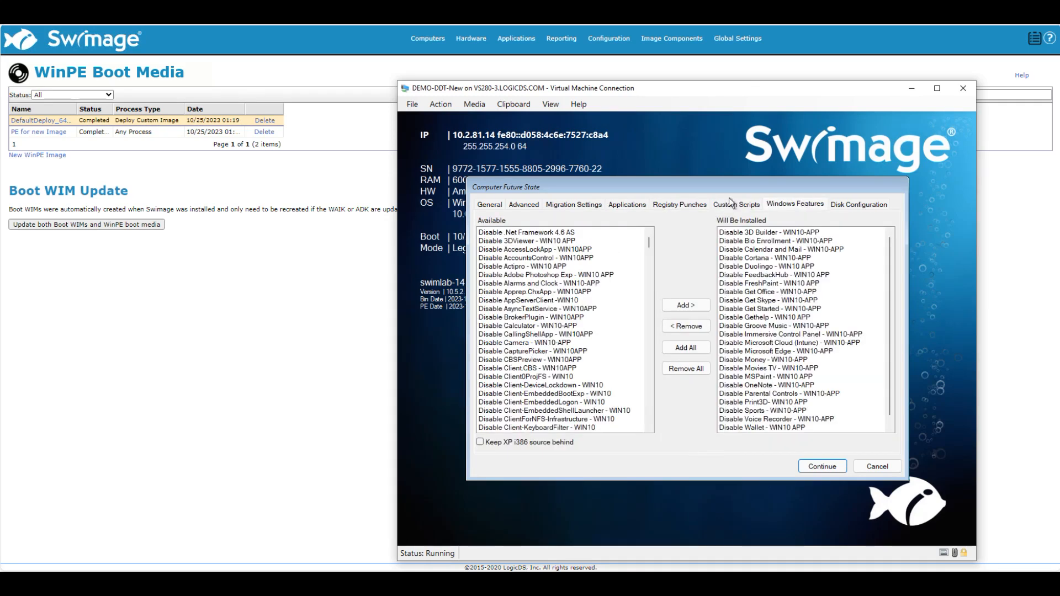
Add the Dept IT and Dept Executive templates to the computer's future state.
{"action": "left_click", "coordinate": [482, 203]}
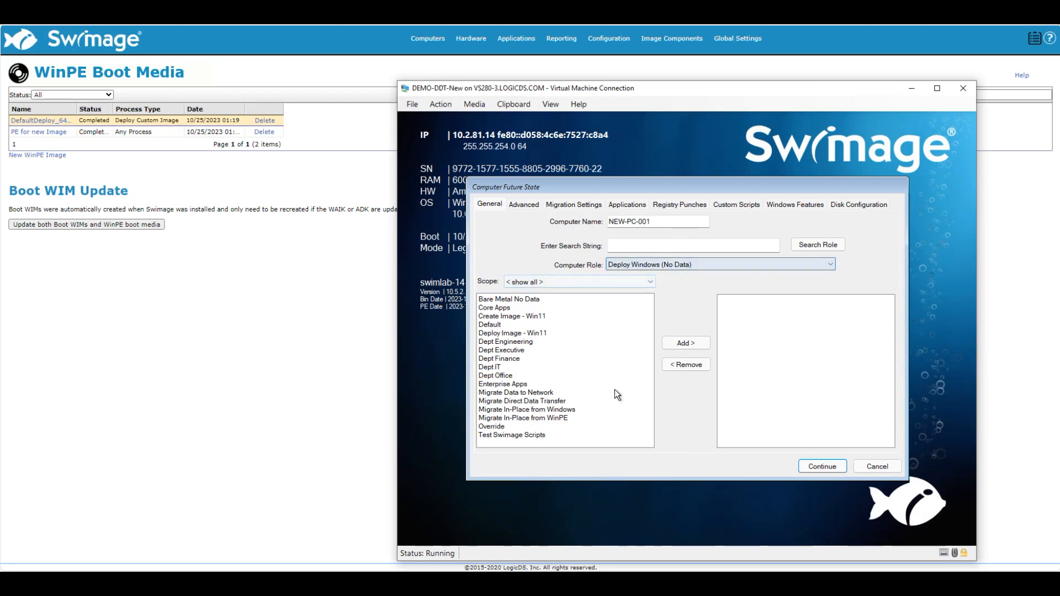
{"action": "left_click", "coordinate": [495, 368]}
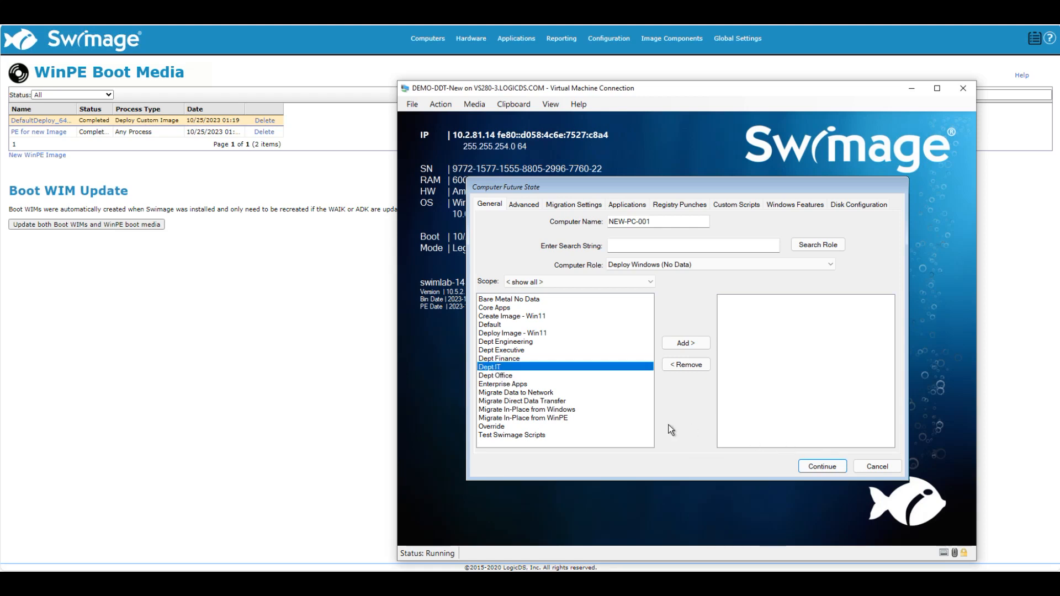
{"action": "left_click", "coordinate": [702, 344]}
{"action": "left_click", "coordinate": [508, 351]}
{"action": "left_click", "coordinate": [686, 343]}
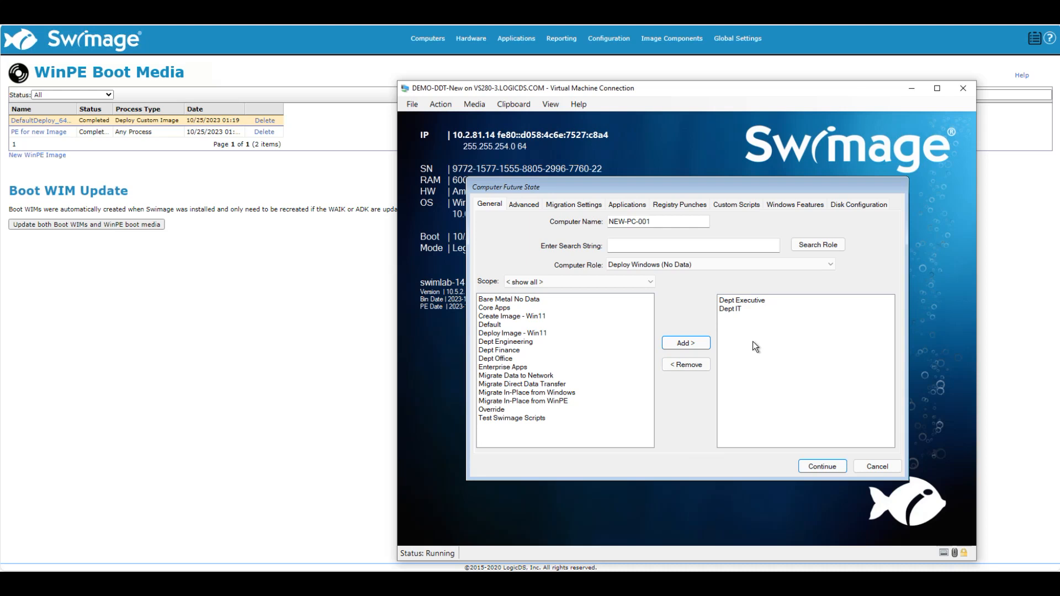
Review the application, registry punch, custom script and advanced settings that result from the added department templates.
{"action": "left_click", "coordinate": [626, 204]}
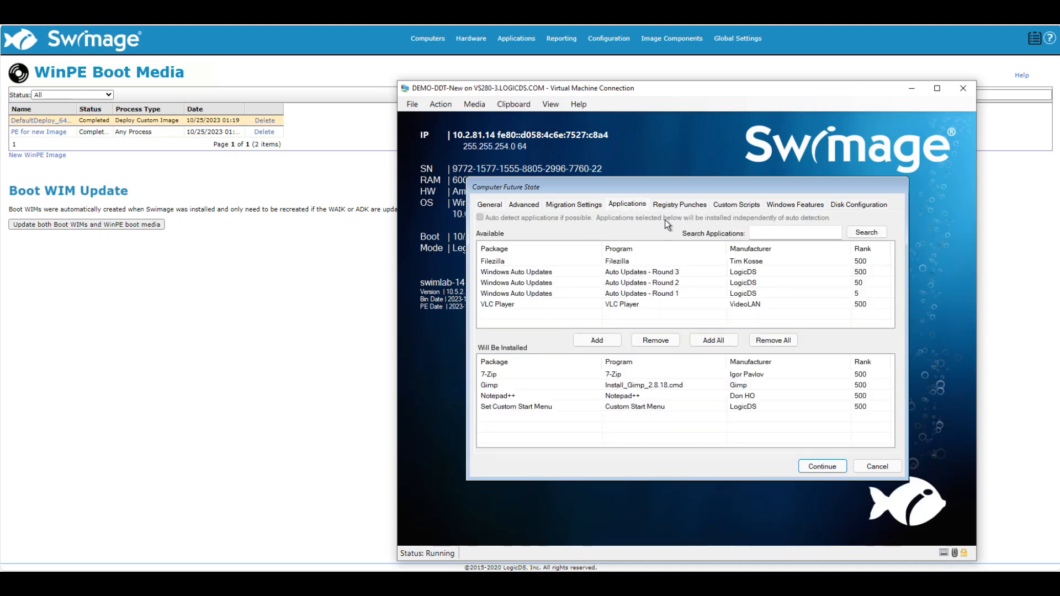
{"action": "left_click", "coordinate": [666, 204]}
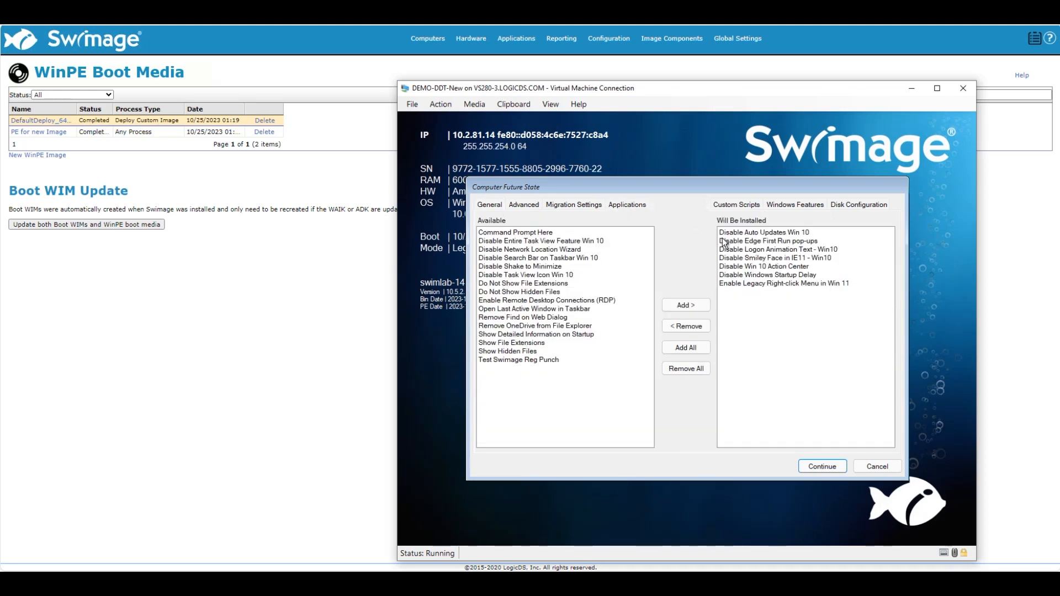
{"action": "left_click", "coordinate": [736, 204]}
{"action": "left_click", "coordinate": [533, 207]}
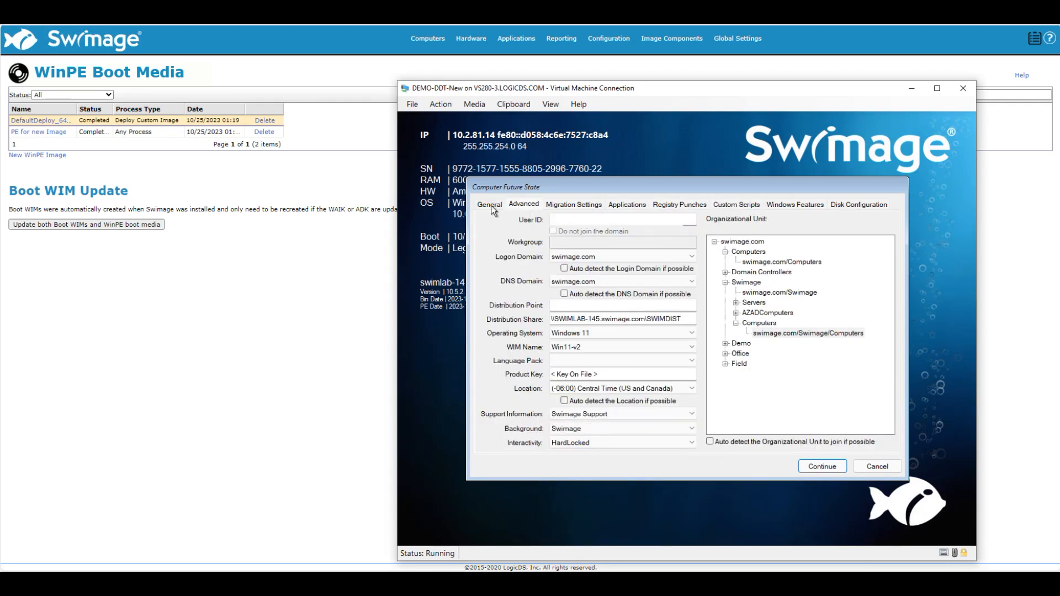
{"action": "left_click", "coordinate": [489, 206]}
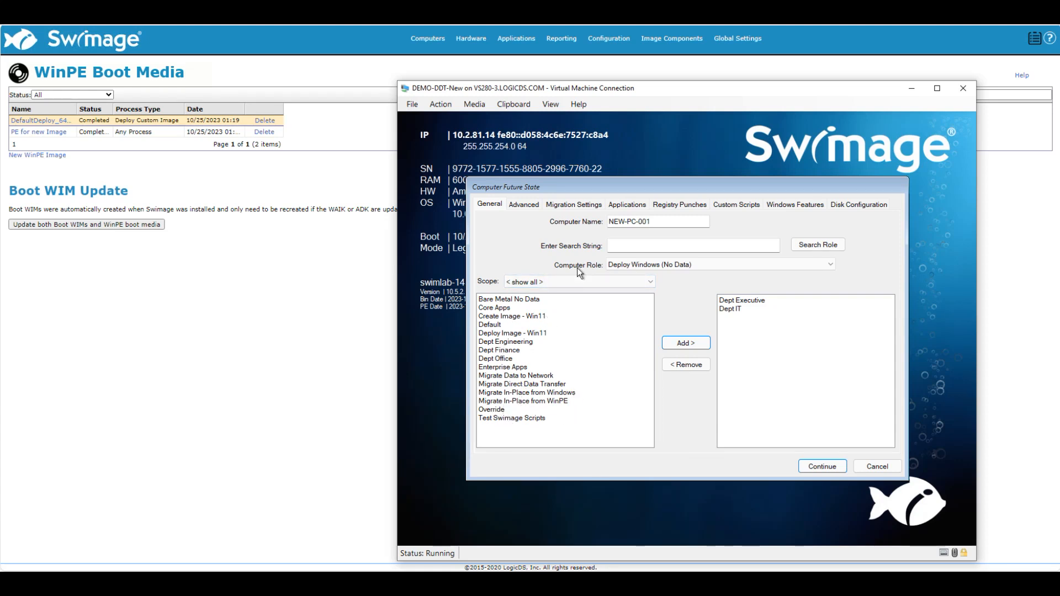
Add the Test Swimage Scripts template to the computer's future state and check its registry punches and custom scripts.
{"action": "left_click", "coordinate": [494, 418]}
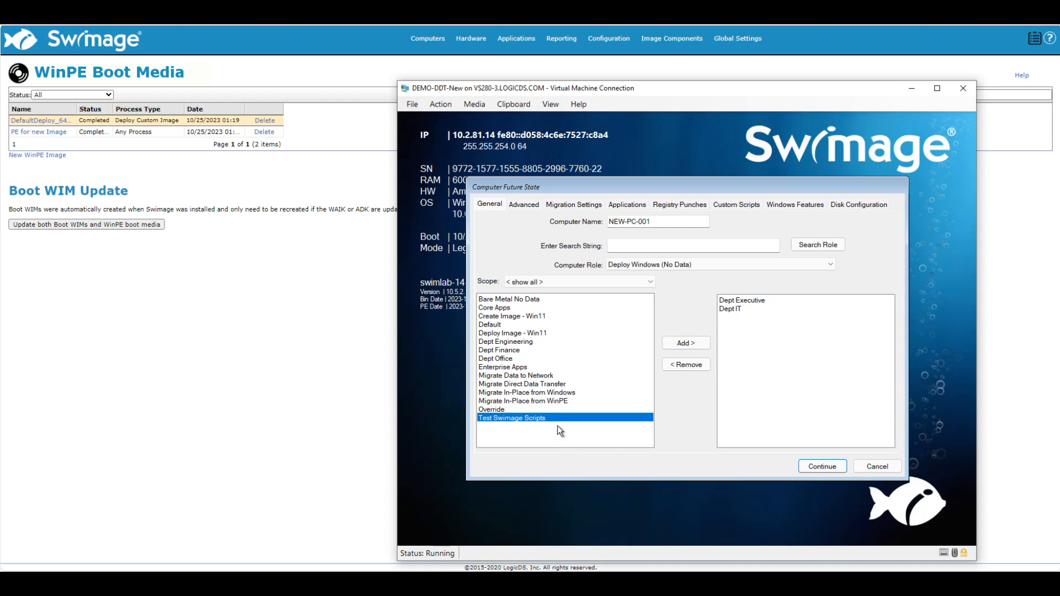
{"action": "left_click", "coordinate": [685, 343]}
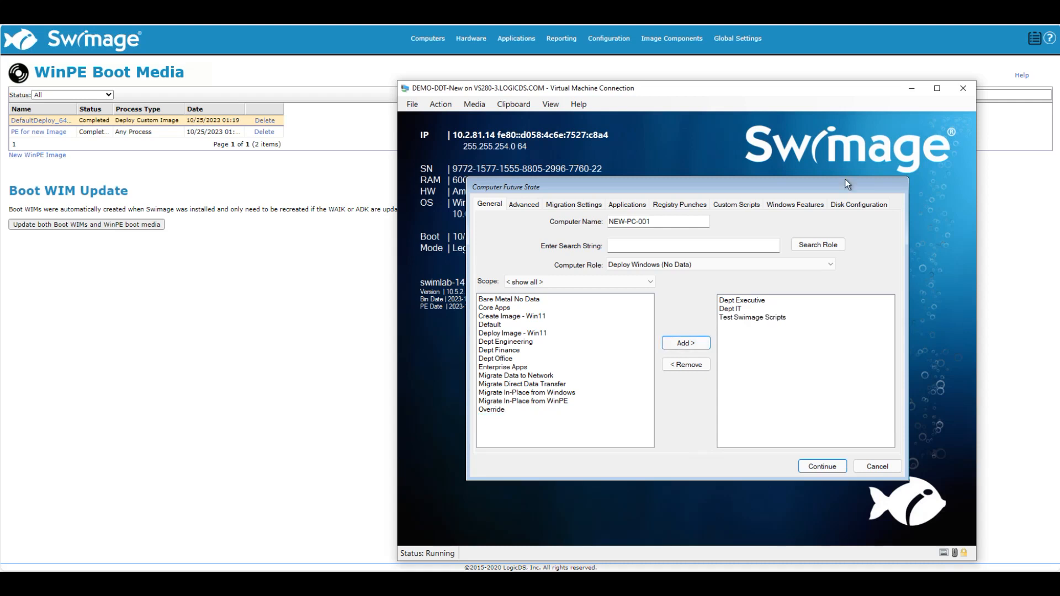
{"action": "left_click", "coordinate": [672, 204]}
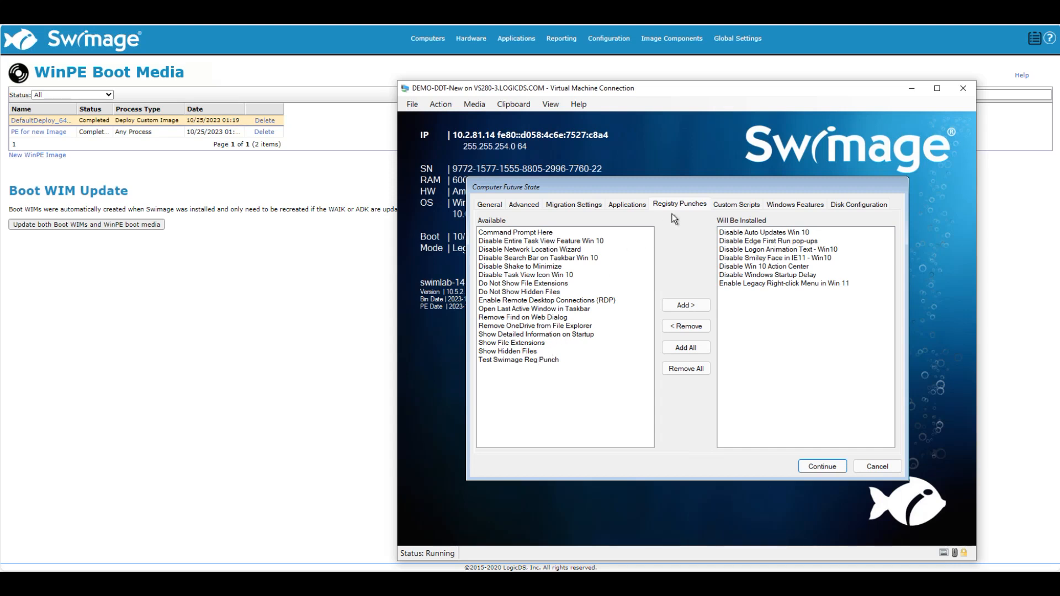
{"action": "left_click", "coordinate": [734, 203]}
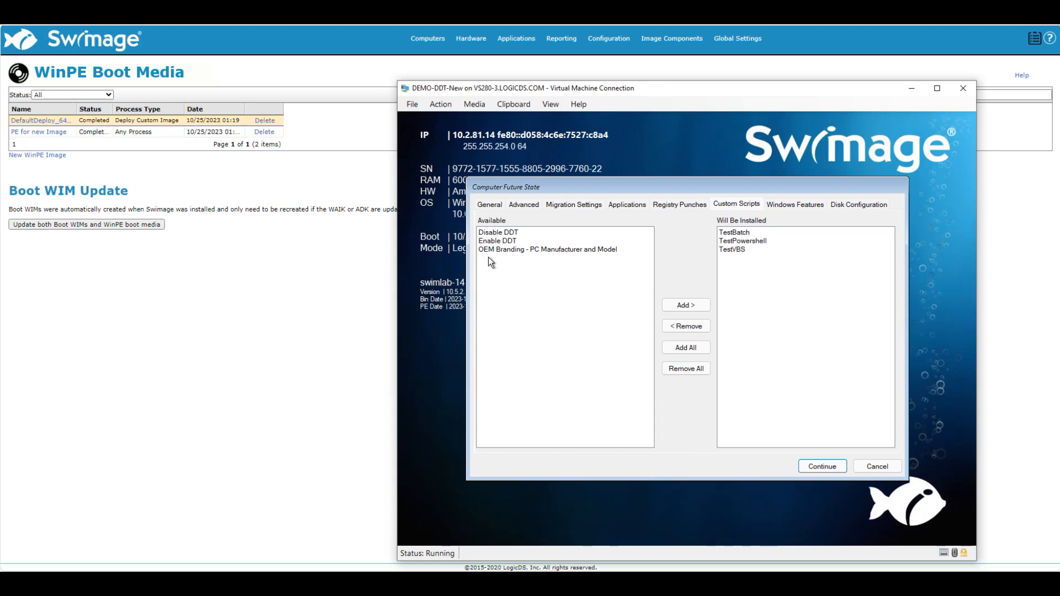
Add Test Swimage Reg Punch to the registry punches for installation and recheck the custom scripts.
{"action": "left_click", "coordinate": [674, 205]}
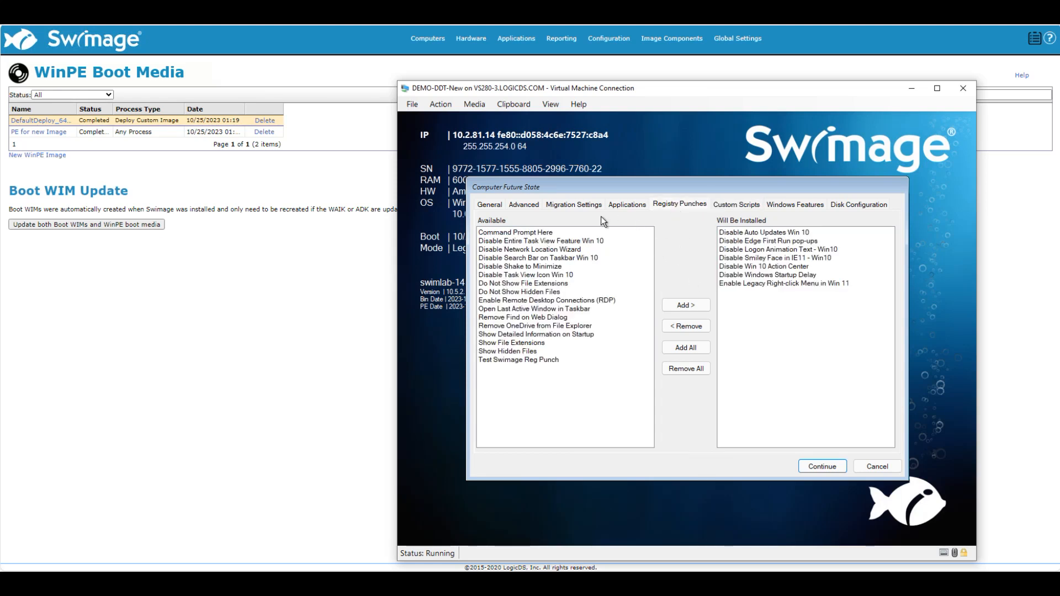
{"action": "left_click", "coordinate": [503, 359]}
{"action": "left_click", "coordinate": [696, 308]}
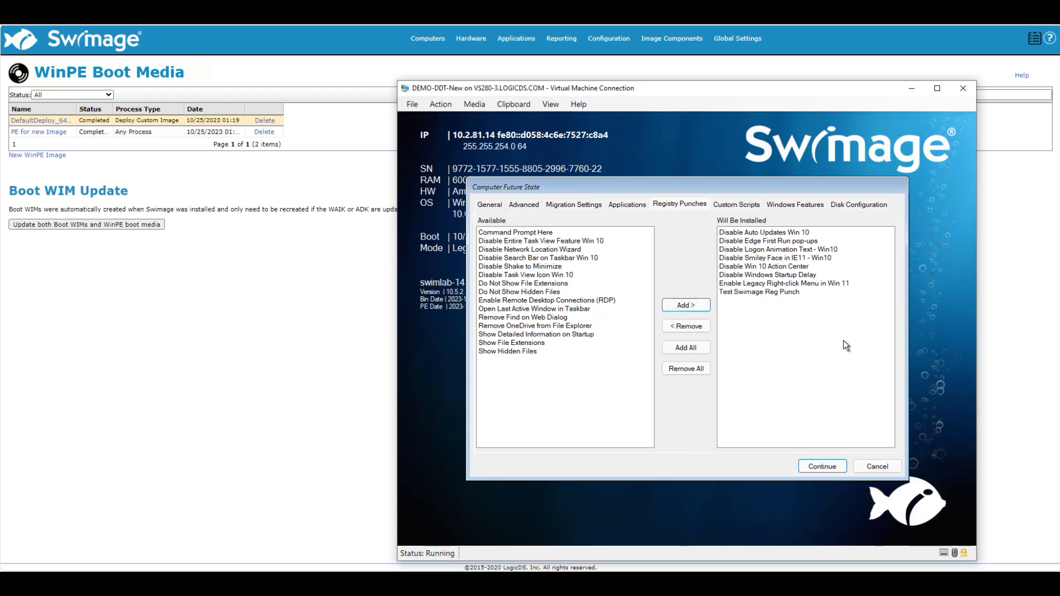
{"action": "left_click", "coordinate": [732, 204]}
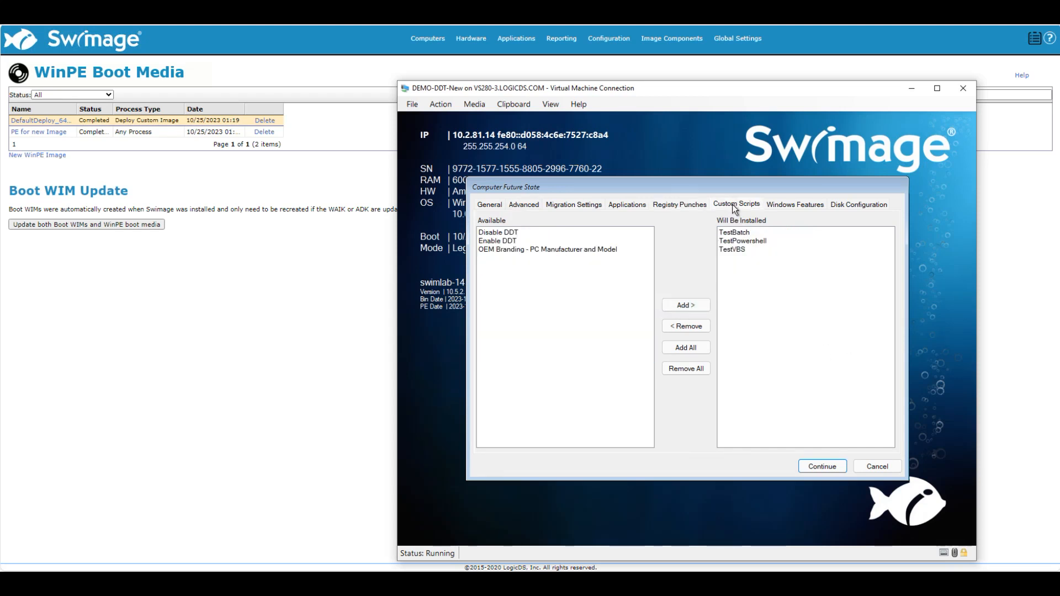
Review the disk configuration of the future state and continue to start the deployment.
{"action": "left_click", "coordinate": [484, 204]}
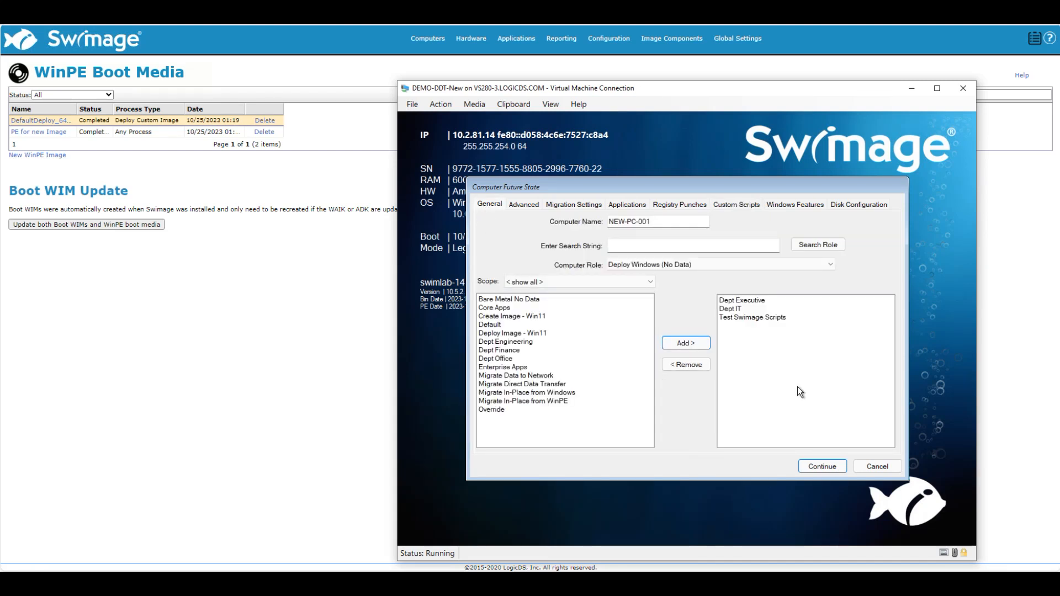
{"action": "left_click", "coordinate": [843, 205]}
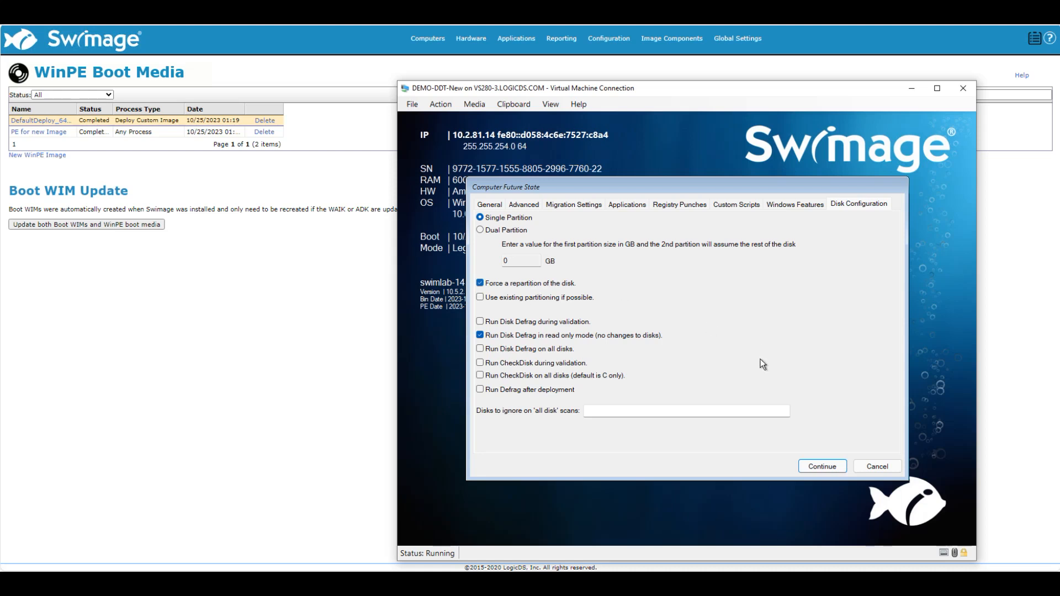
{"action": "left_click", "coordinate": [485, 204]}
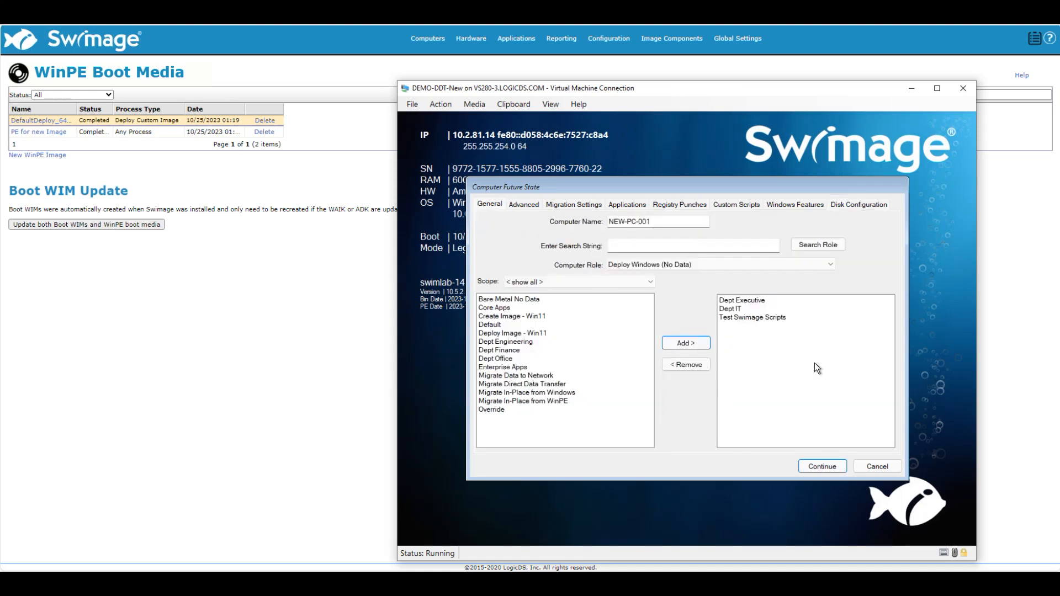
{"action": "left_click", "coordinate": [817, 467]}
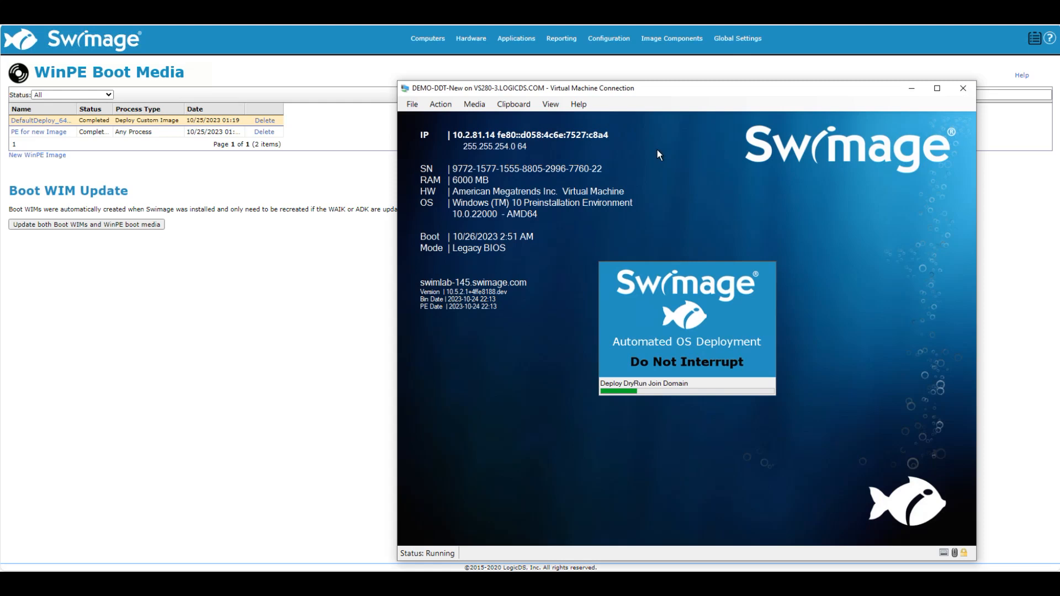
Switch to the Swimage web console and open the Active Deployment Dashboard.
{"action": "left_click_drag", "start_coordinate": [661, 97], "coordinate": [691, 80]}
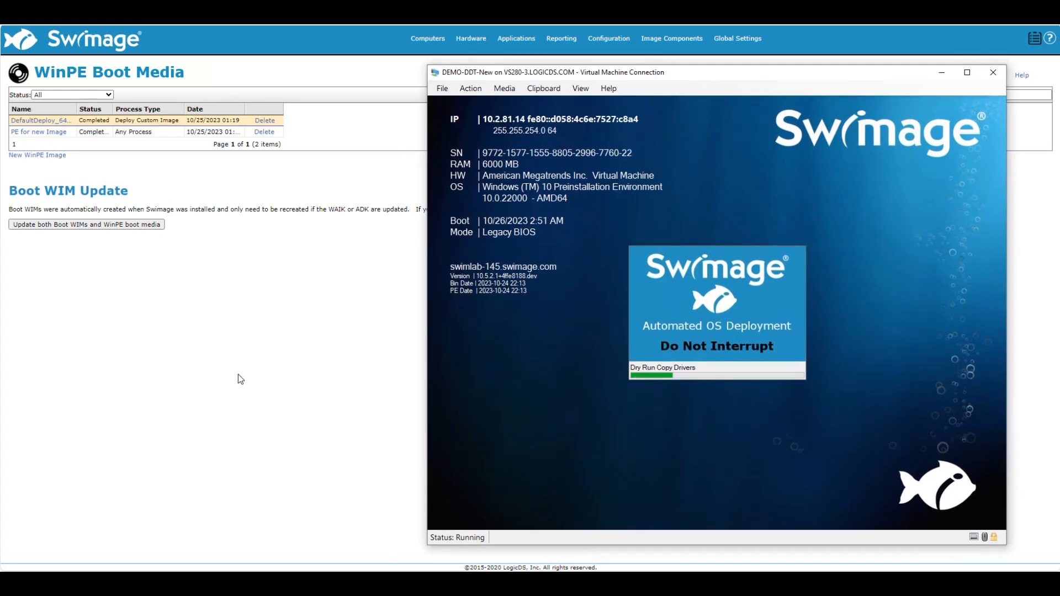
{"action": "left_click", "coordinate": [276, 339]}
{"action": "mouse_move", "coordinate": [562, 39]}
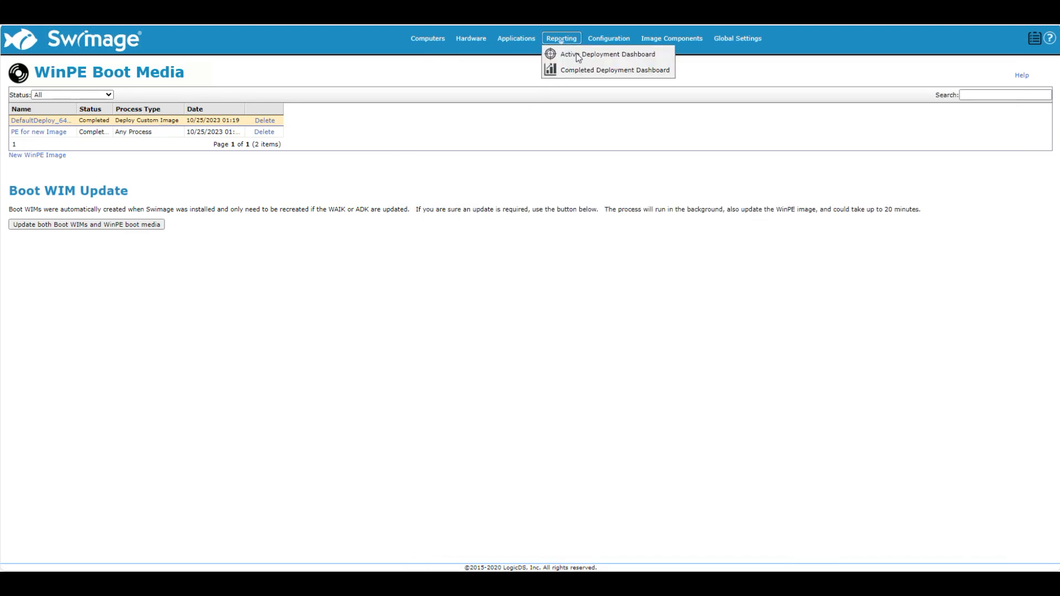
{"action": "left_click", "coordinate": [586, 59]}
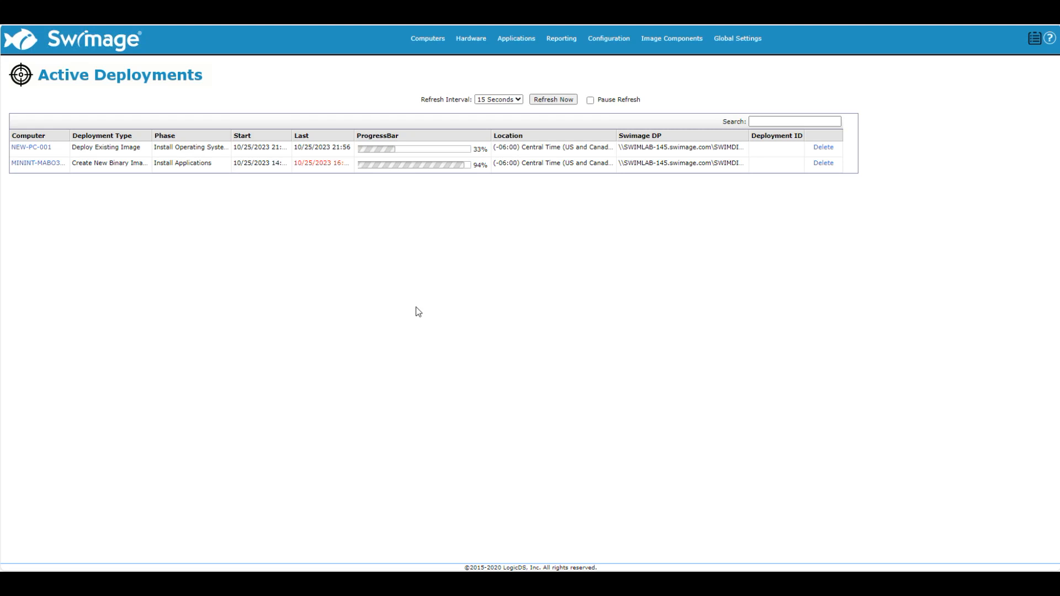
Delete the old MININT-MABO39P entry from the active deployments and confirm the deletion.
{"action": "left_click", "coordinate": [185, 167]}
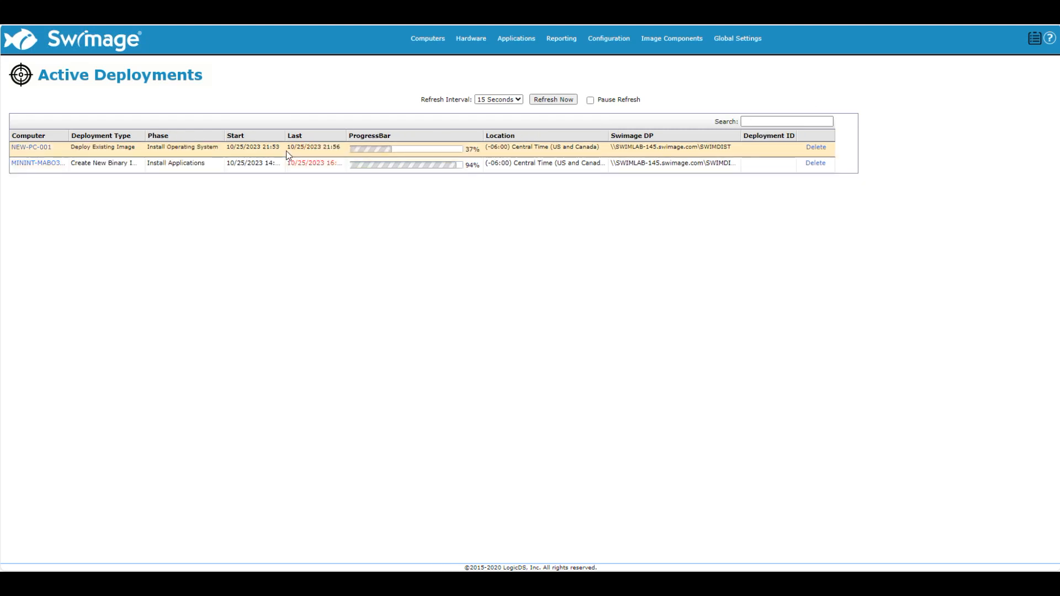
{"action": "left_click", "coordinate": [819, 165]}
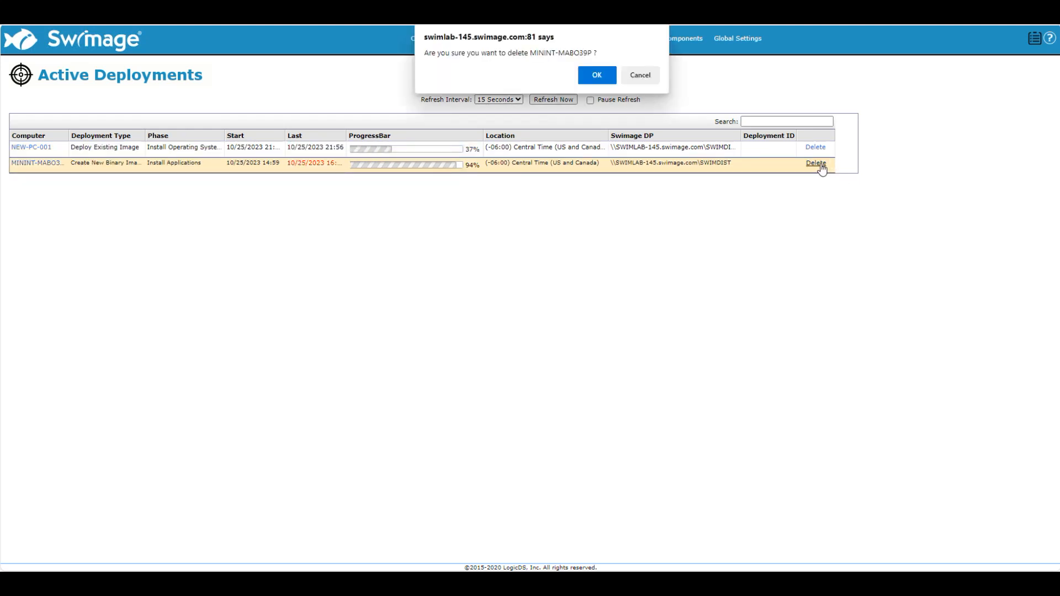
{"action": "left_click", "coordinate": [598, 76]}
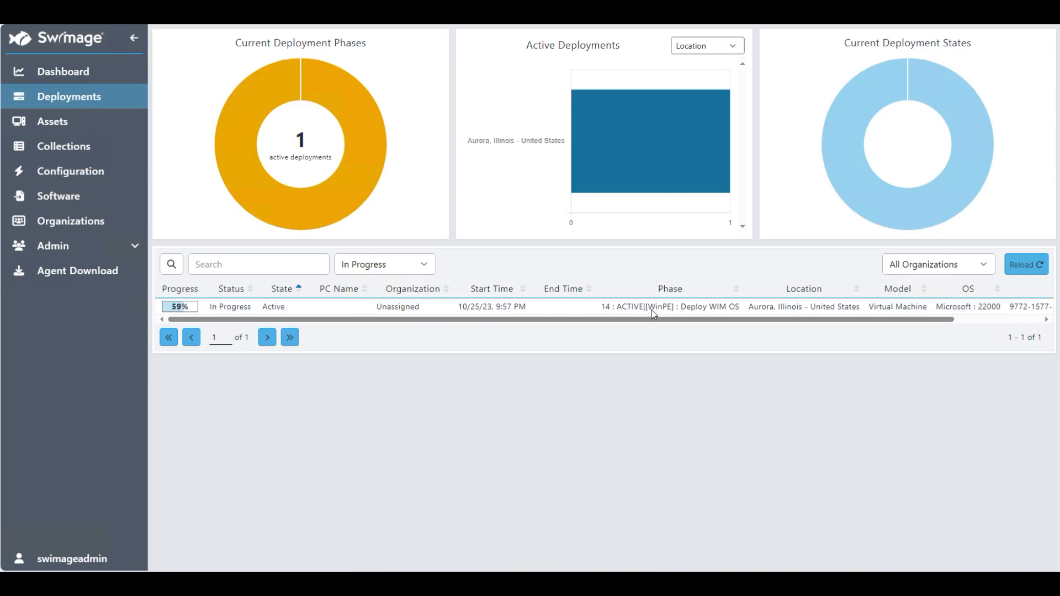
Compare the in-progress deployment's phase in the cloud Deployments list with the progress shown in the virtual machine.
{"action": "left_click", "coordinate": [719, 310]}
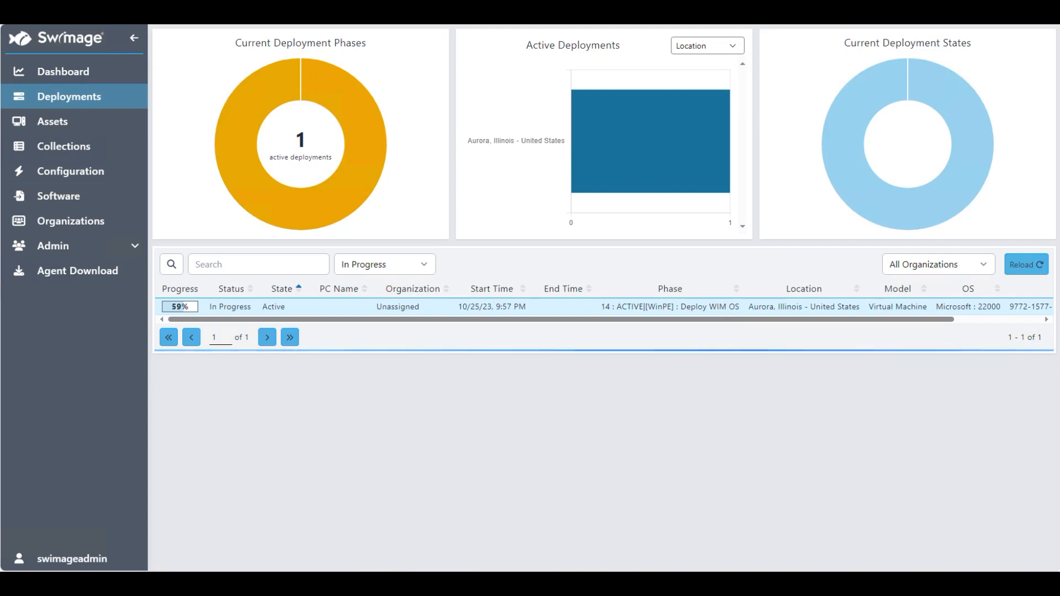
{"action": "key", "text": "alt+Tab"}
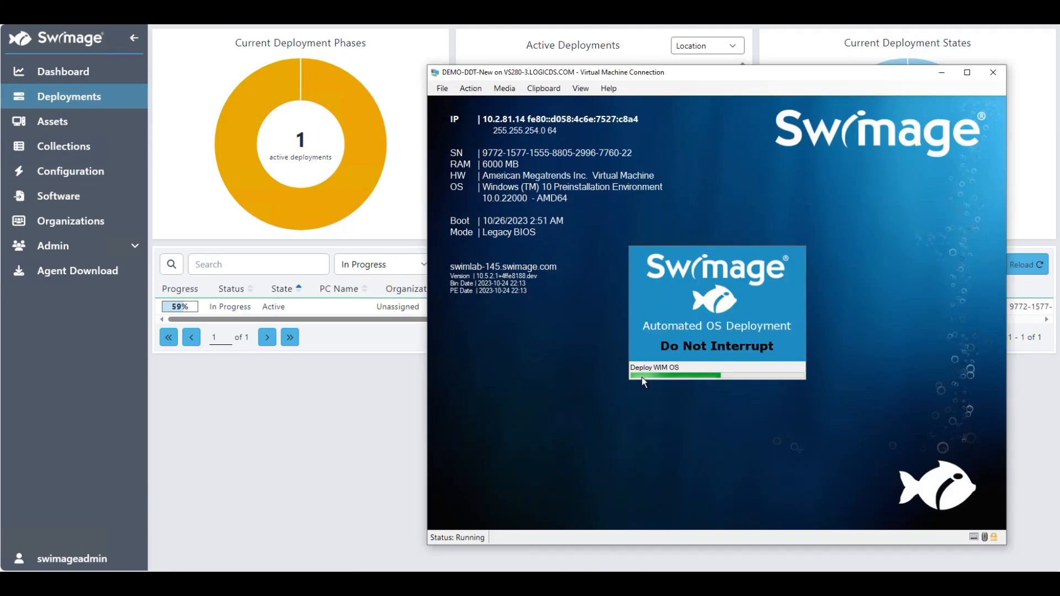
{"action": "left_click_drag", "start_coordinate": [665, 80], "coordinate": [255, 58]}
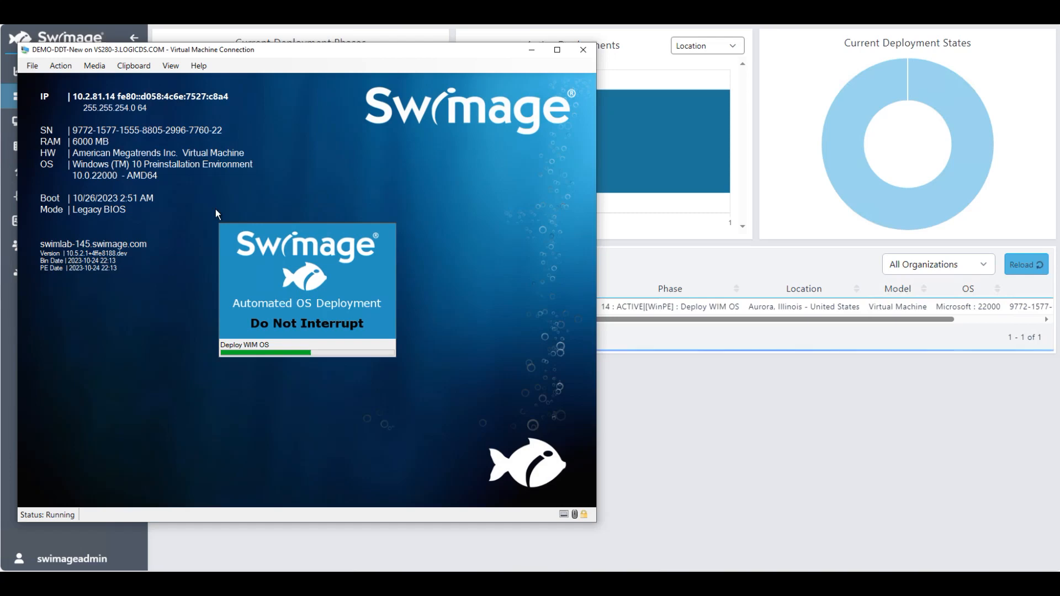
{"action": "left_click_drag", "start_coordinate": [299, 52], "coordinate": [526, 44]}
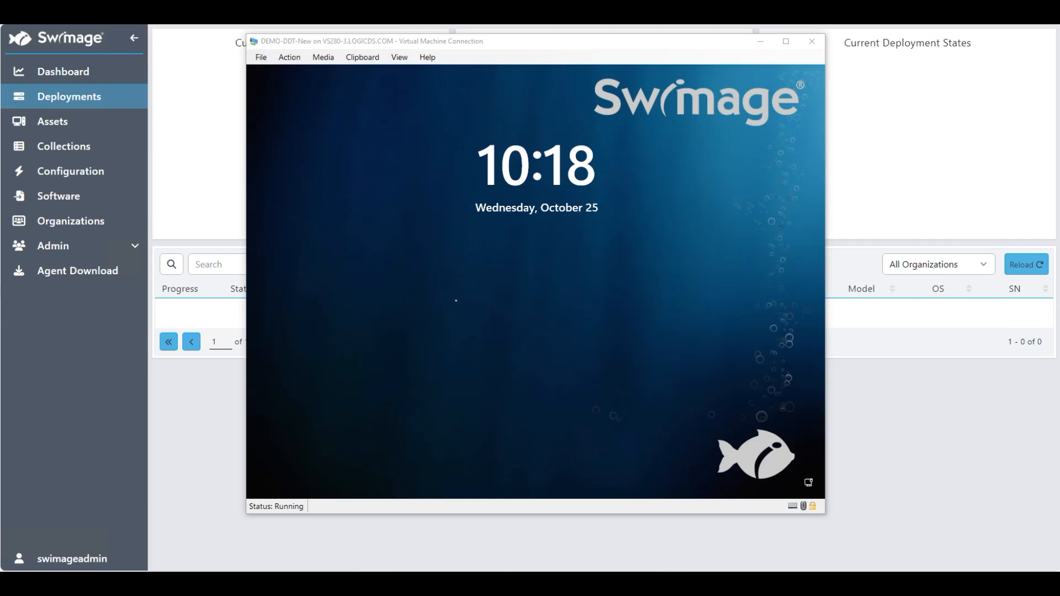
Sign in to the deployed Windows machine on the SWIMAGE domain with the account user name and password.
{"action": "left_click", "coordinate": [456, 301]}
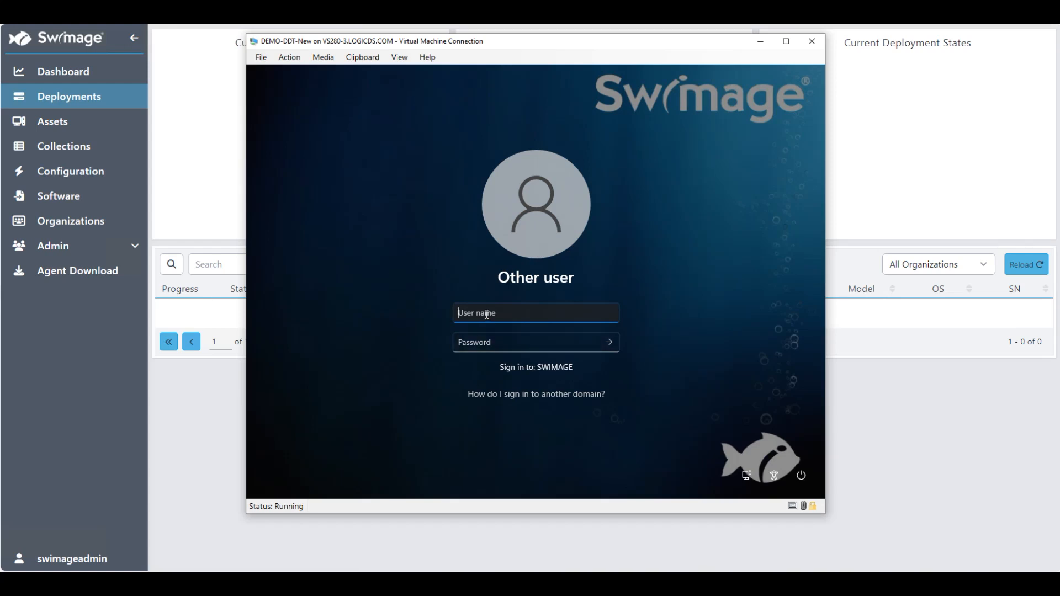
{"action": "type", "text": "bab"}
{"action": "left_click", "coordinate": [505, 342]}
{"action": "type", "text": "•••••"}
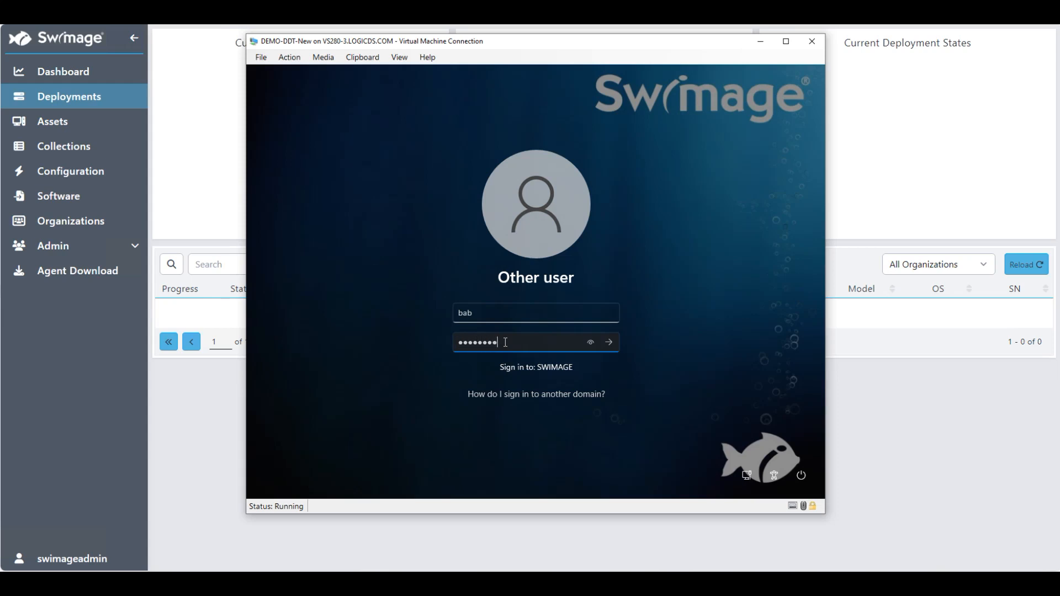
{"action": "left_click", "coordinate": [615, 346]}
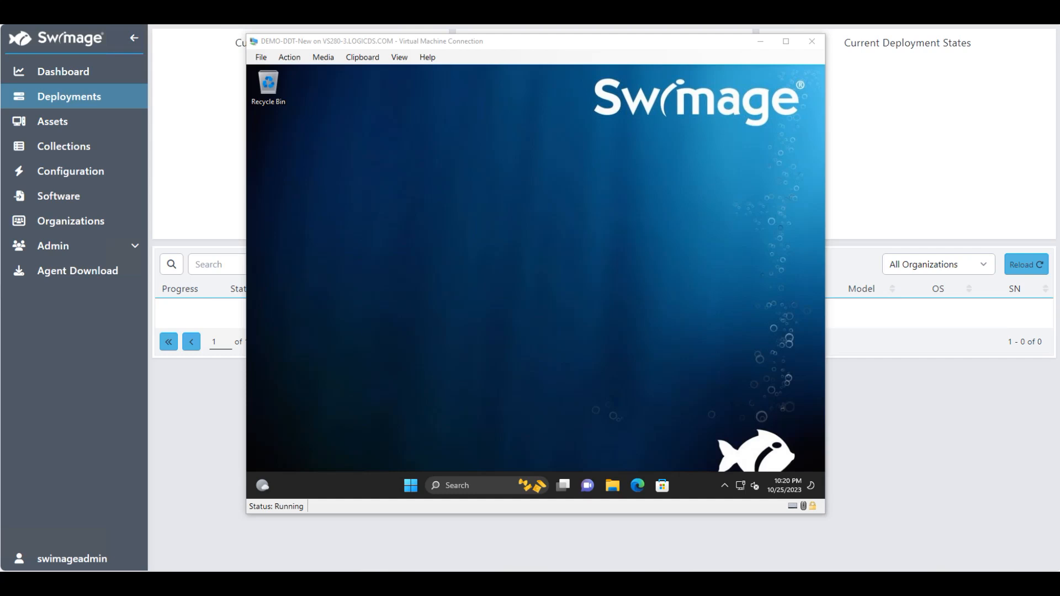
{"action": "left_click", "coordinate": [462, 324]}
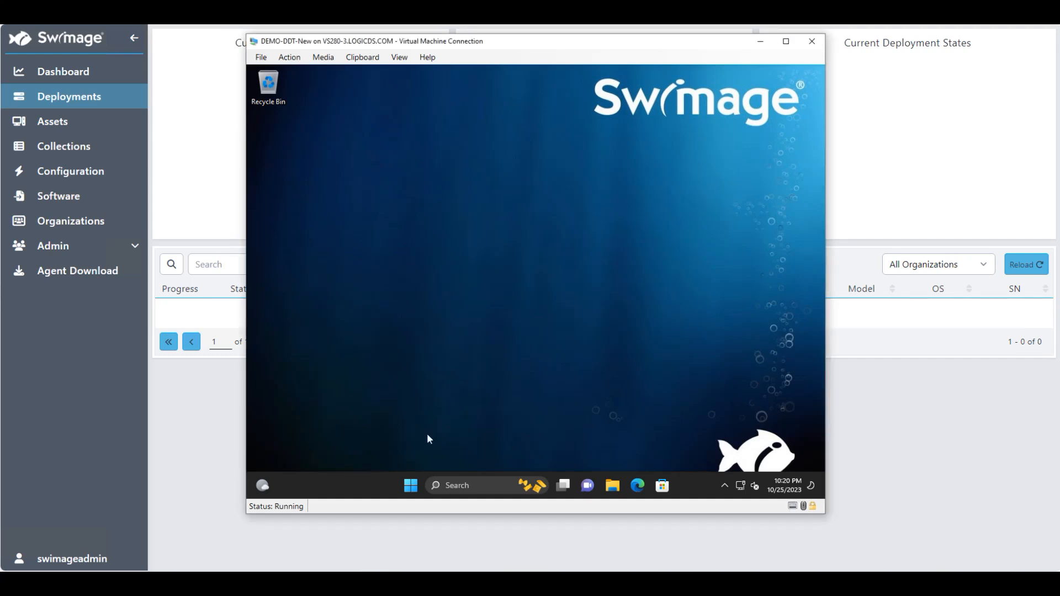